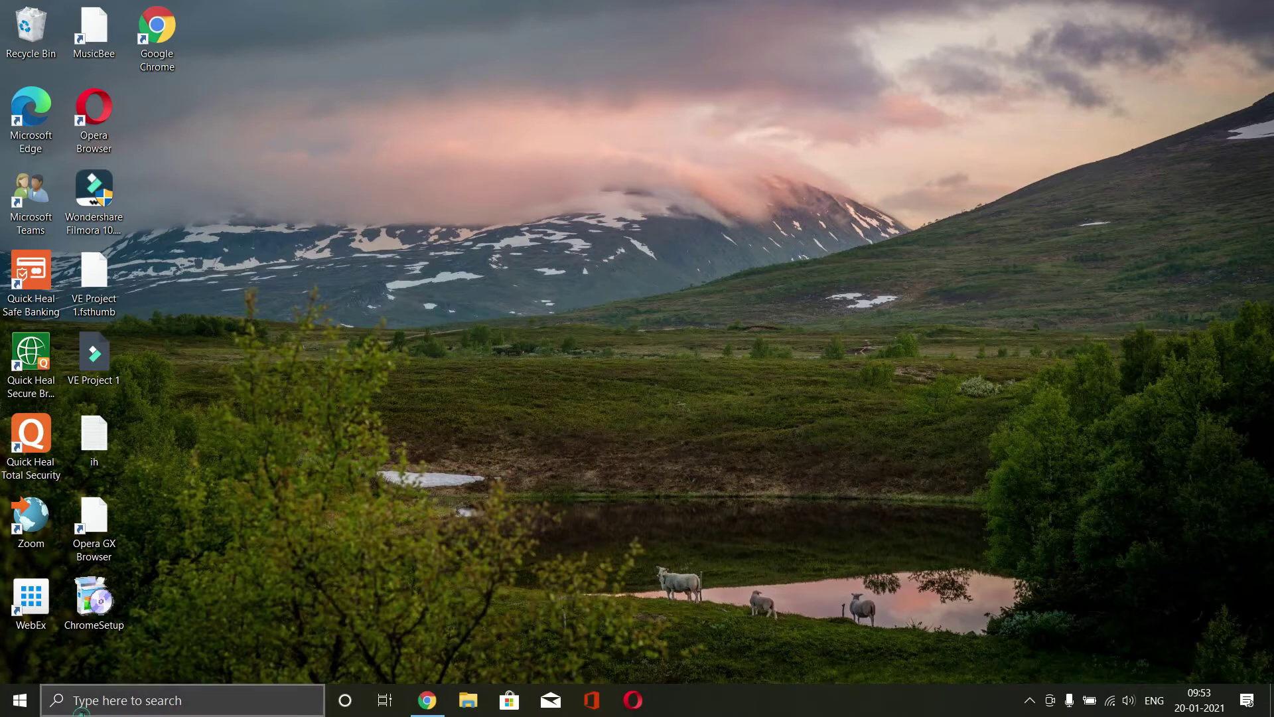
Open Update & Security in Settings to view the pending cumulative update, then close Settings.
click(81, 711)
click(20, 700)
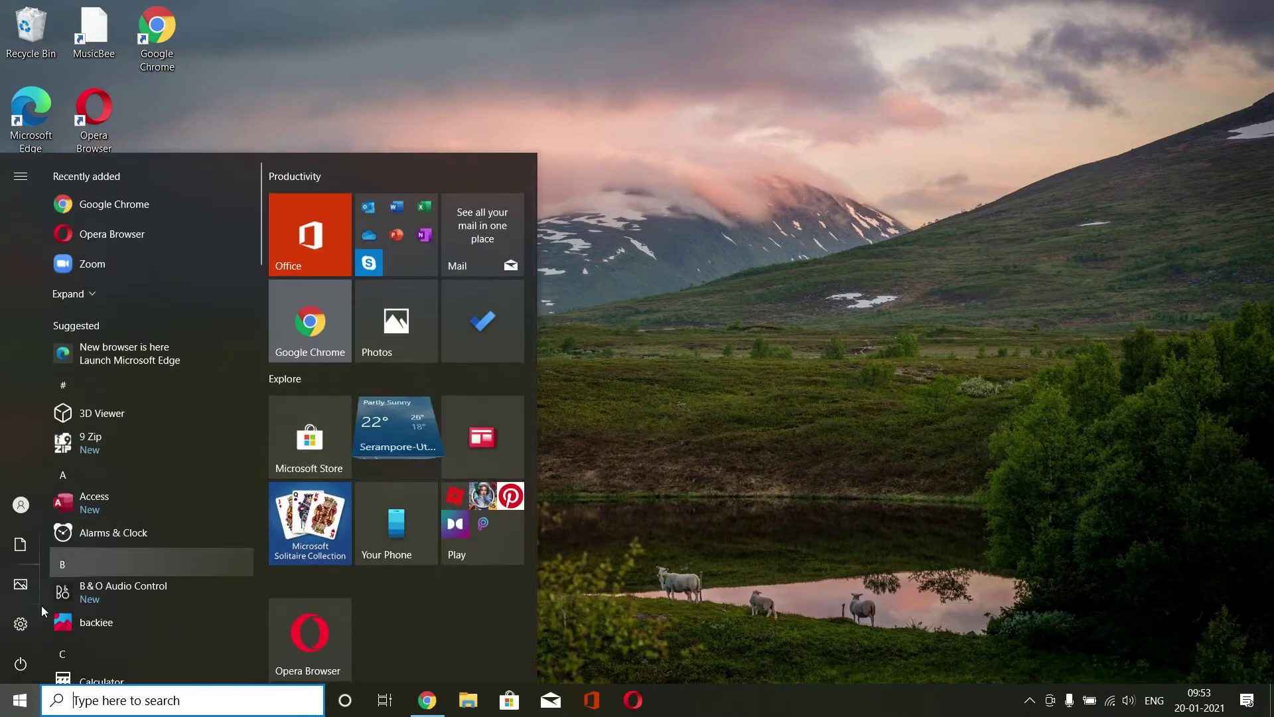
click(29, 623)
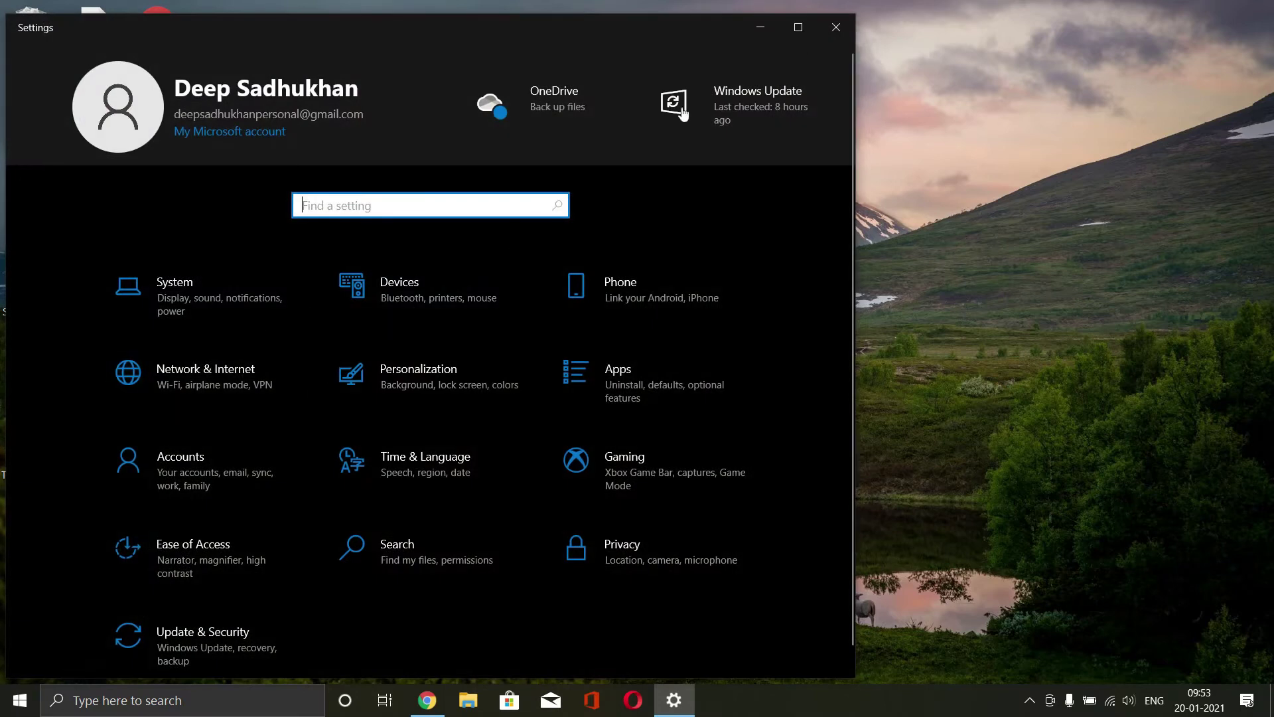
click(234, 645)
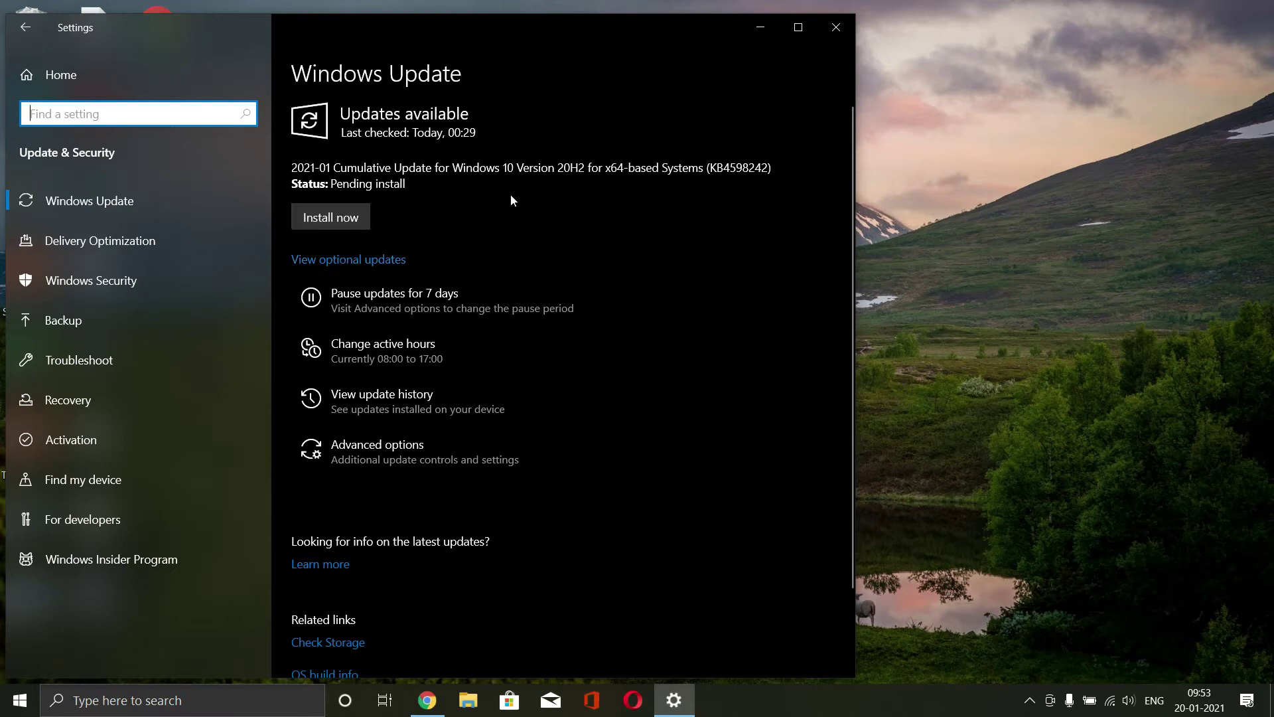
drag(359, 184, 406, 184)
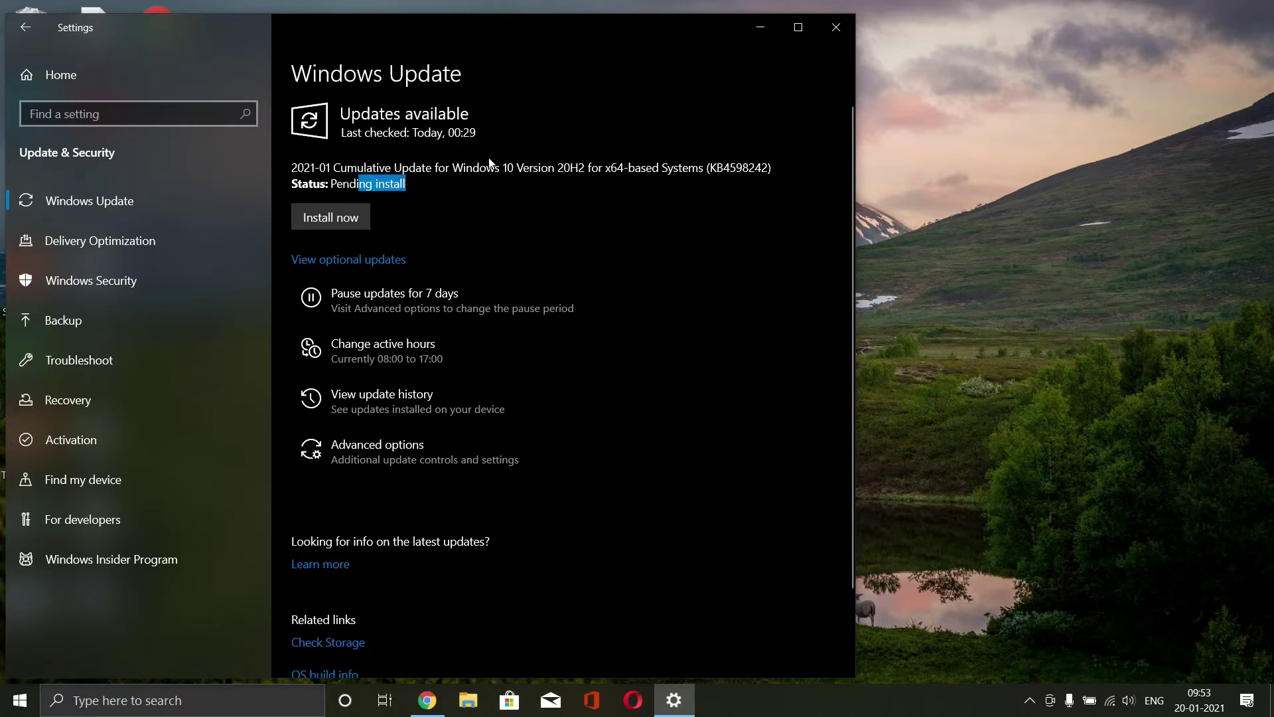
double_click(529, 28)
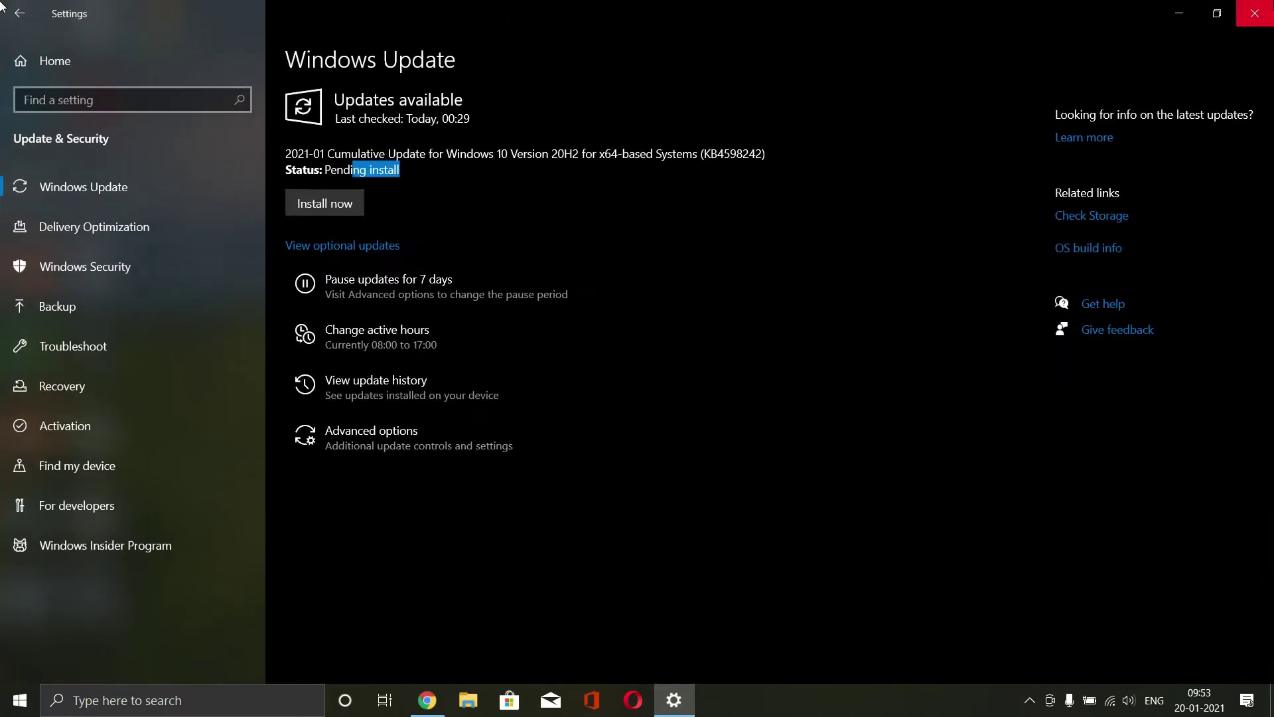
click(1258, 10)
Reopen Settings on the Windows Update page and restore the window from full screen.
click(20, 700)
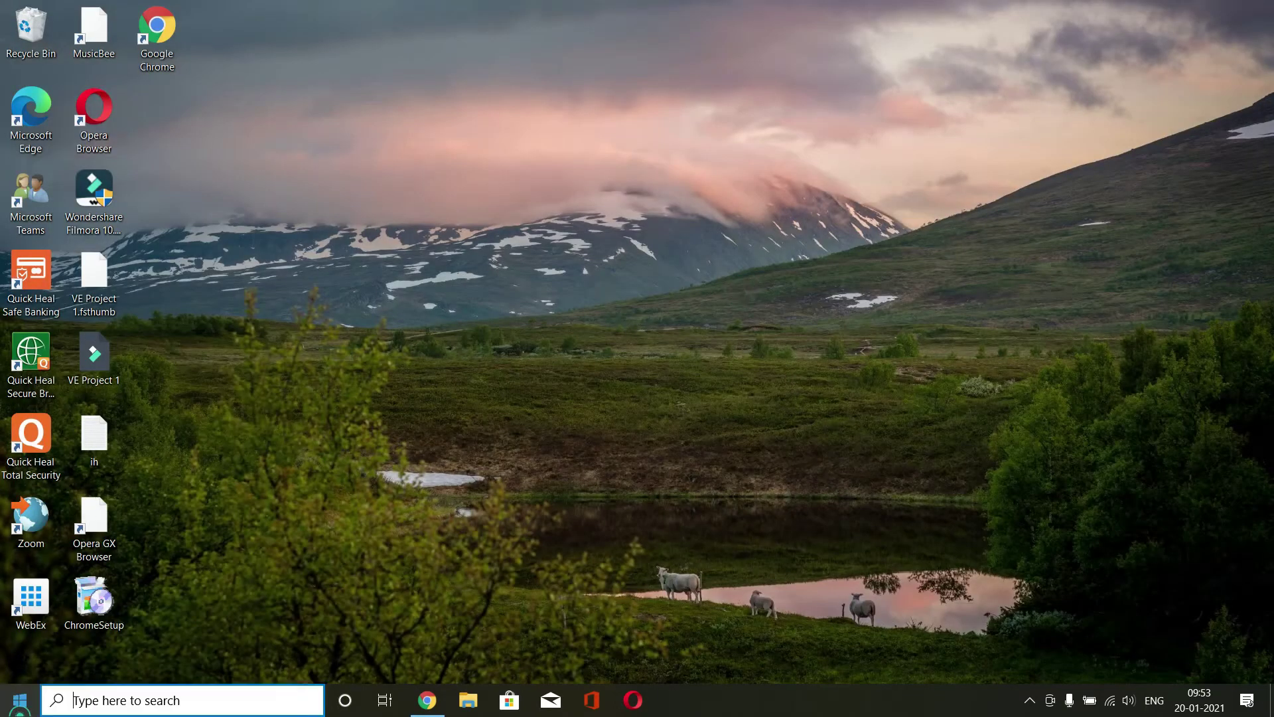
click(21, 624)
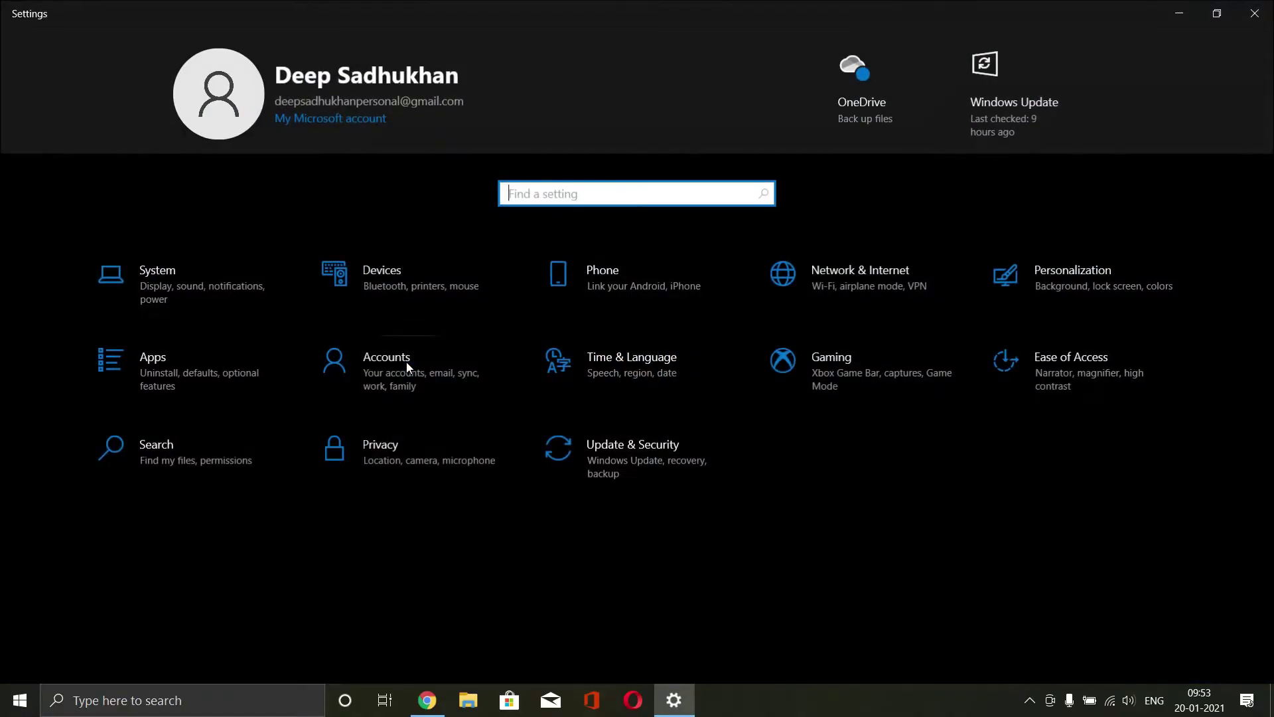
click(662, 462)
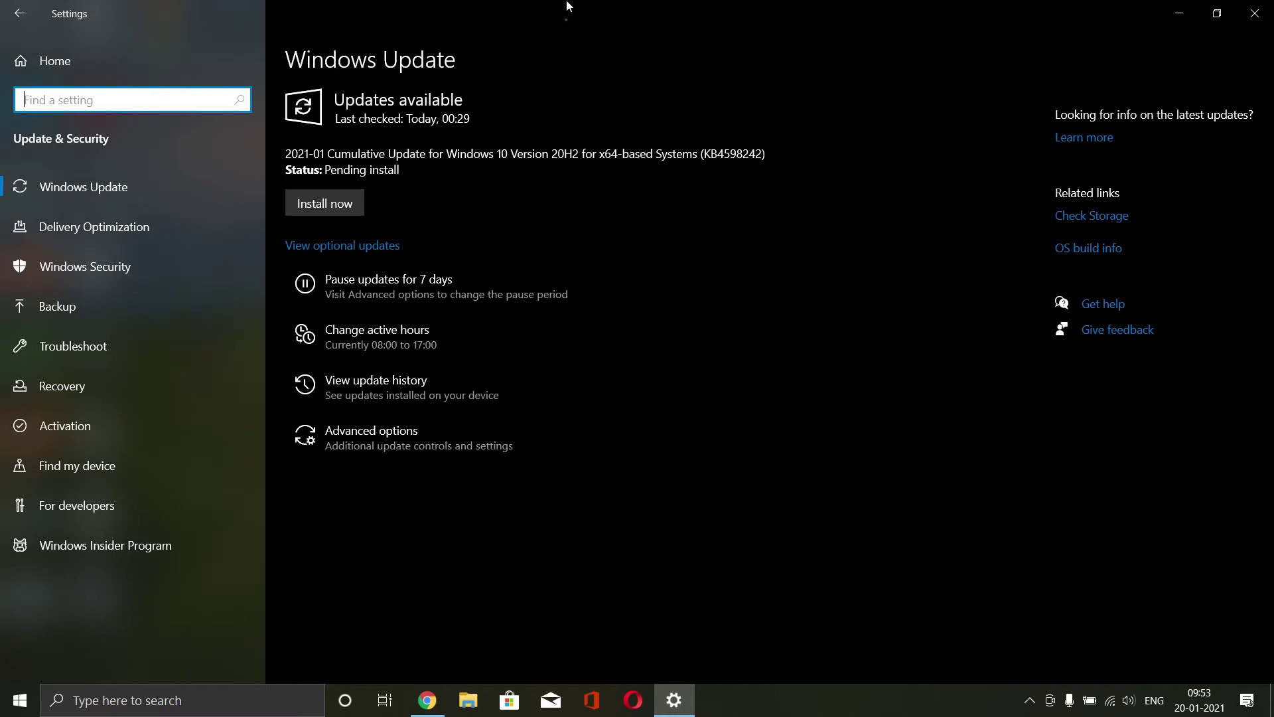
drag(567, 6, 521, 138)
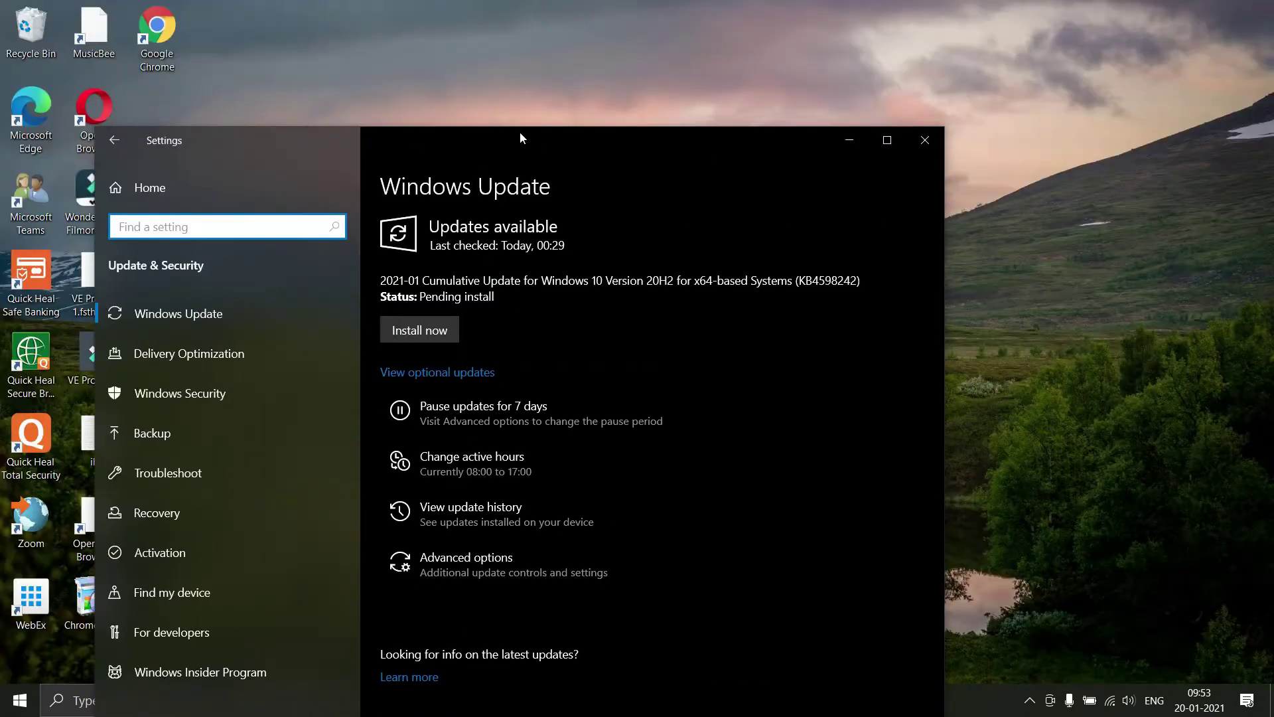
Close the Settings window to return to the desktop.
click(923, 140)
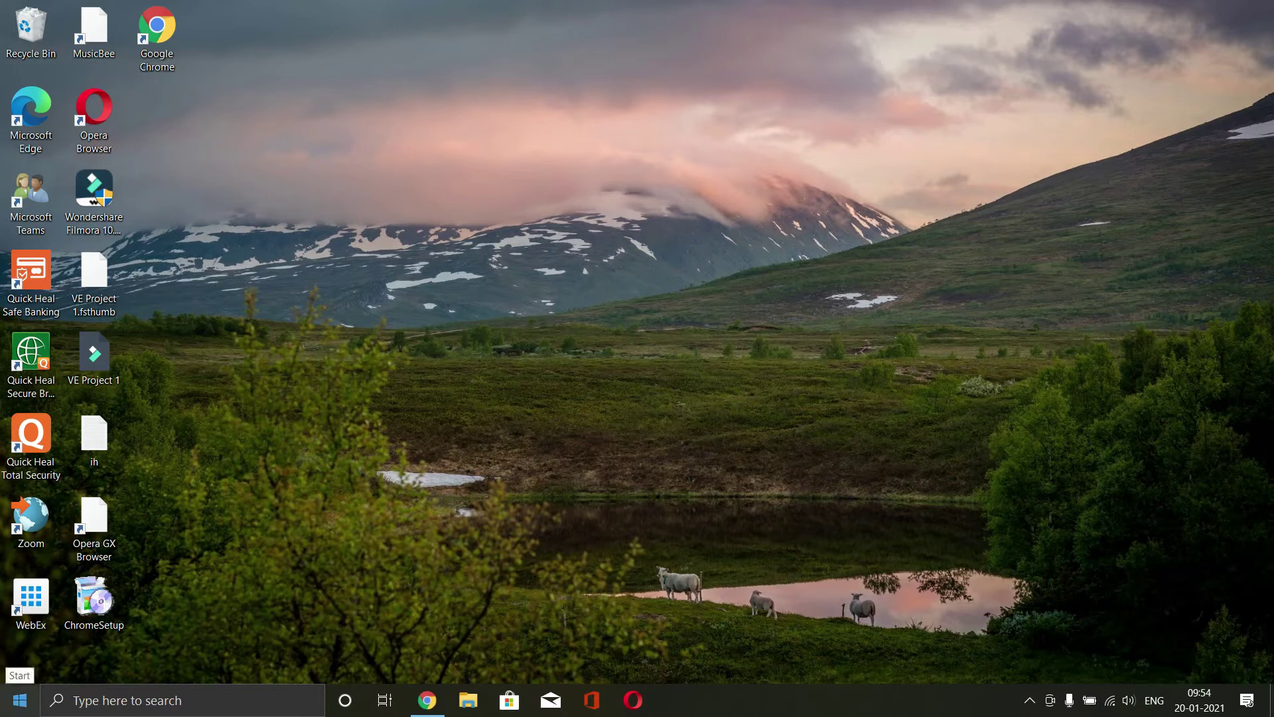
Search 'recovery' from Start to open the Control Panel Recovery page, then maximise it.
click(20, 700)
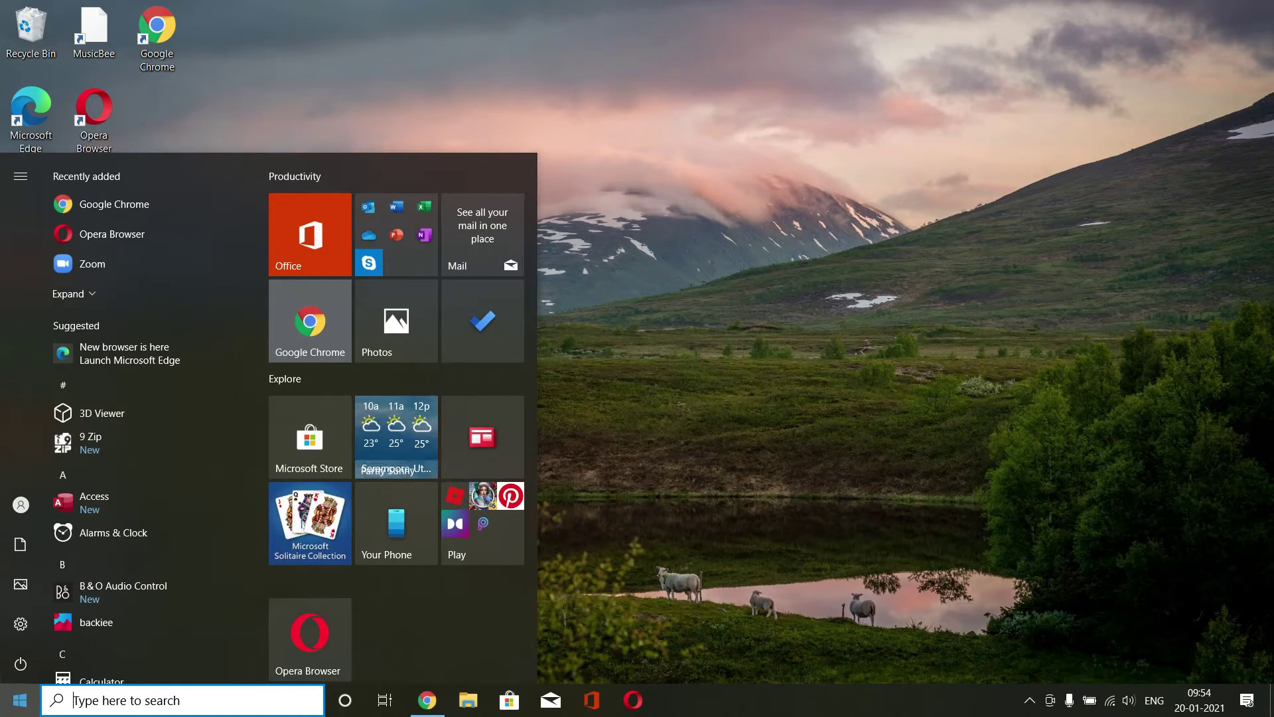
text(s)
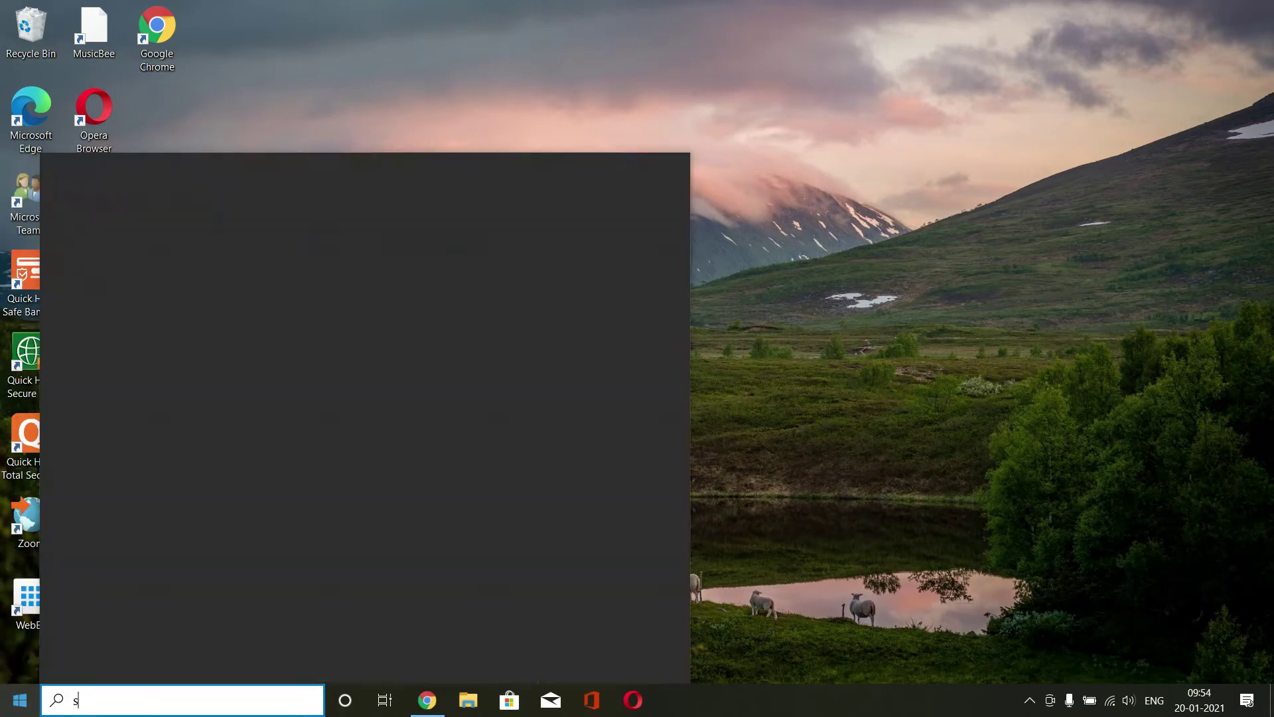
text(ystem)
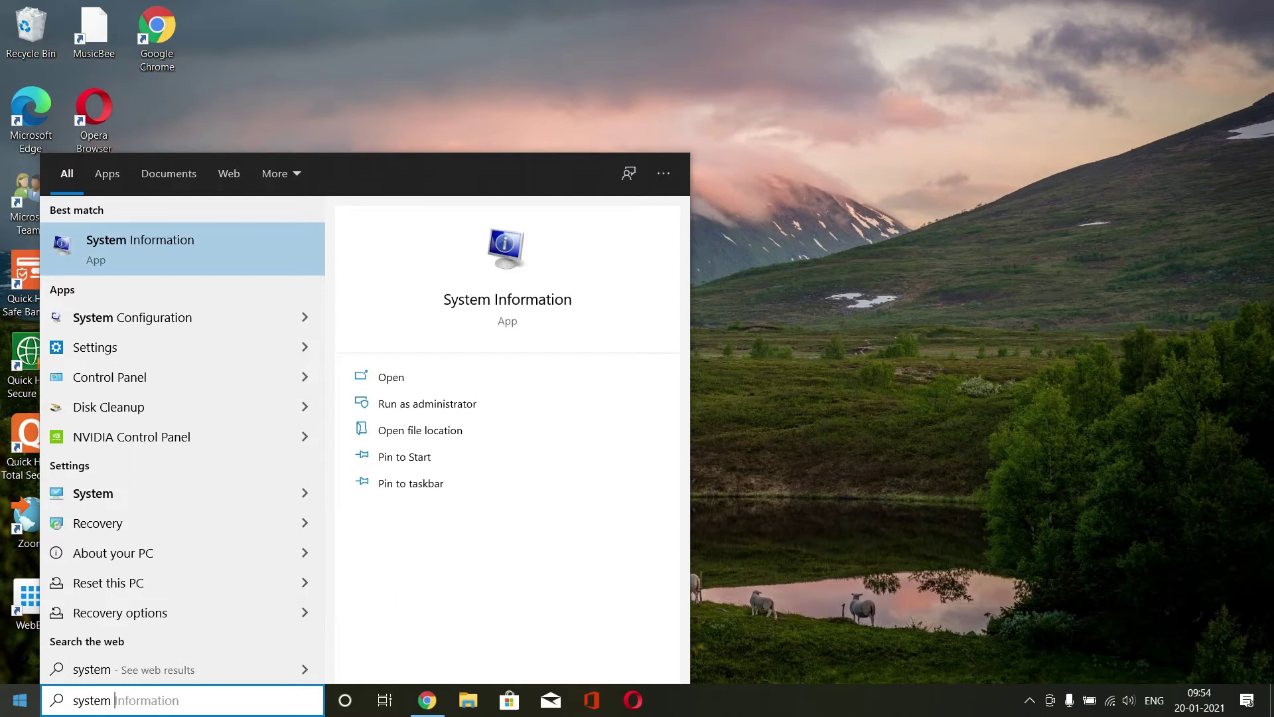
key(BackSpace)
key(BackSpace)
key(BackSpace)
key(BackSpace)
key(BackSpace)
key(BackSpace)
key(BackSpace)
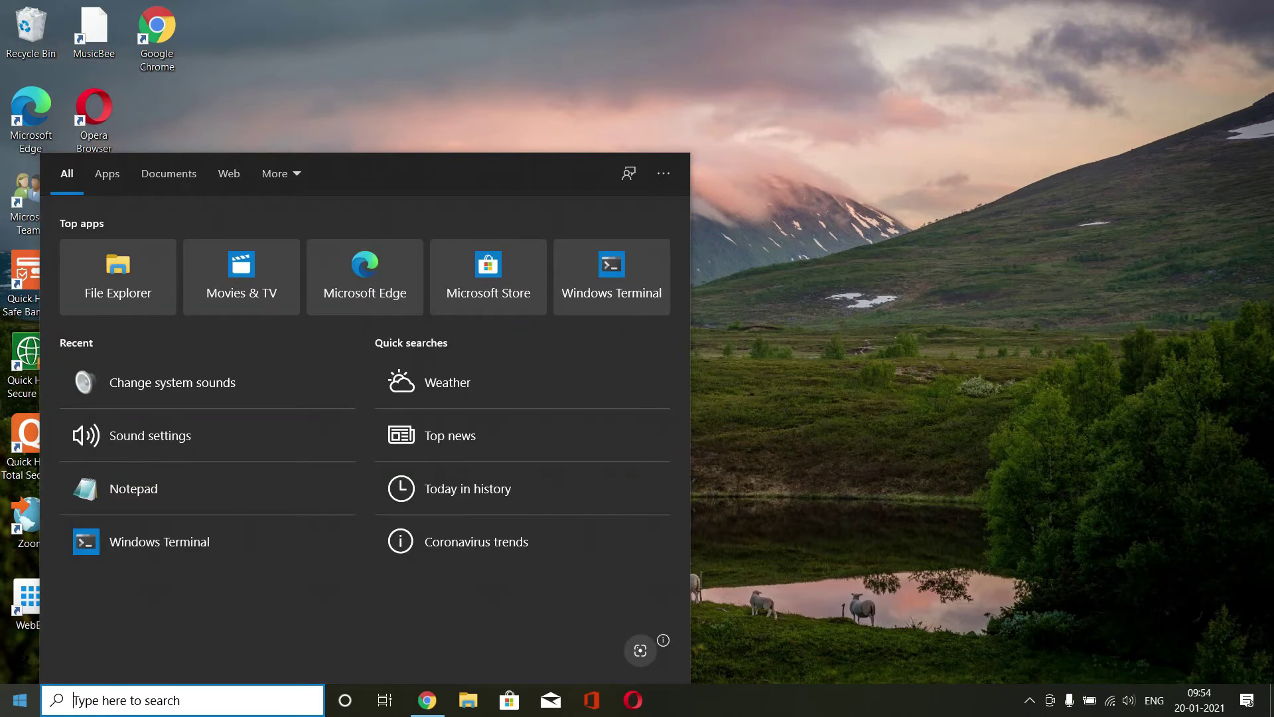
text(recovert)
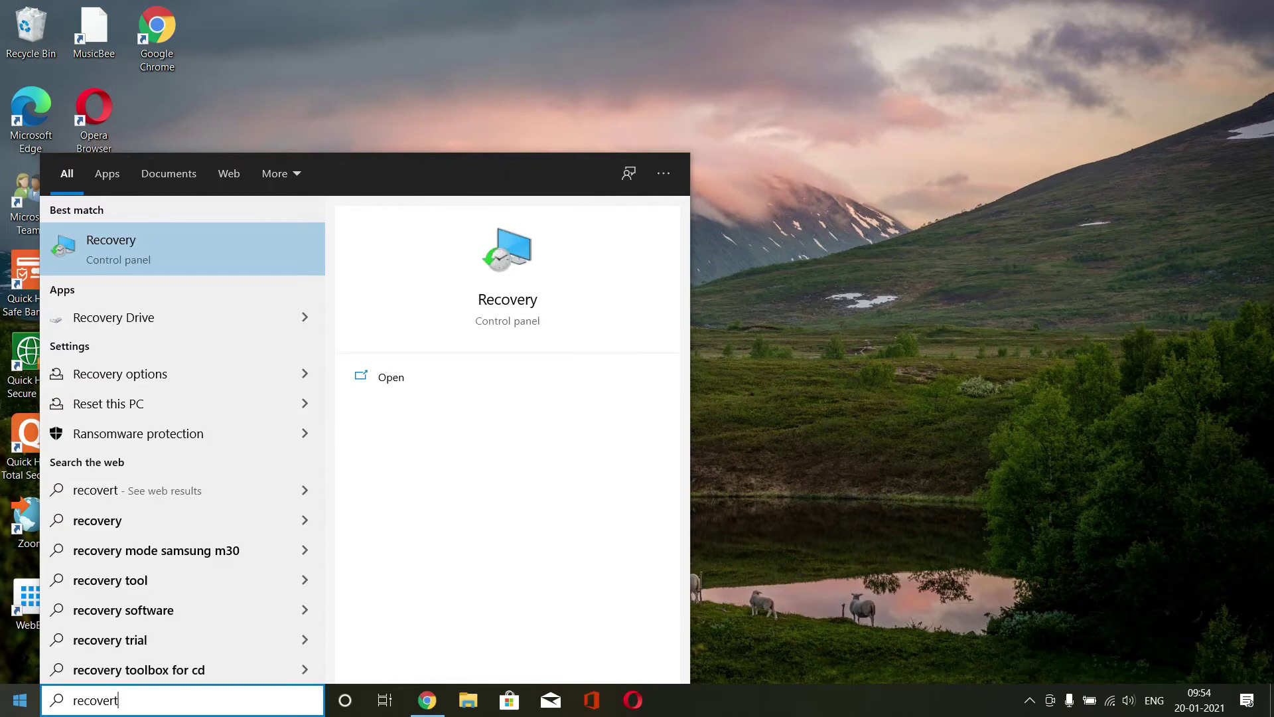
key(Return)
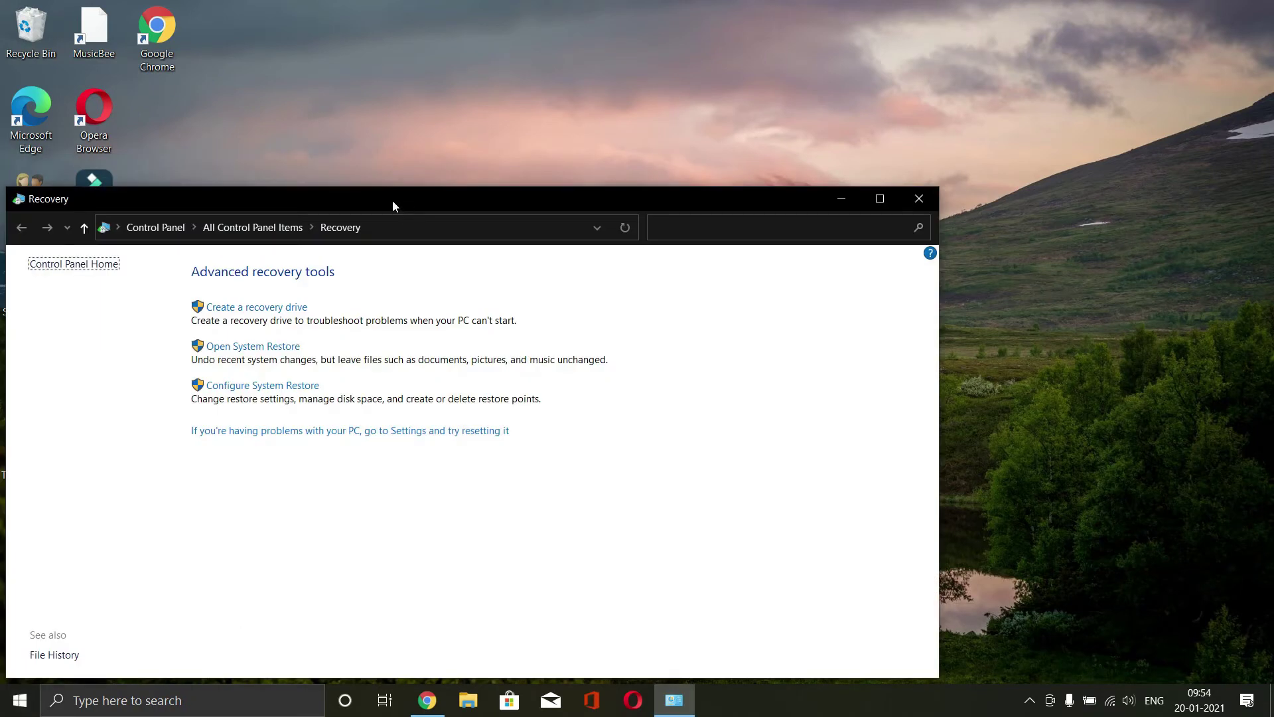
double_click(392, 200)
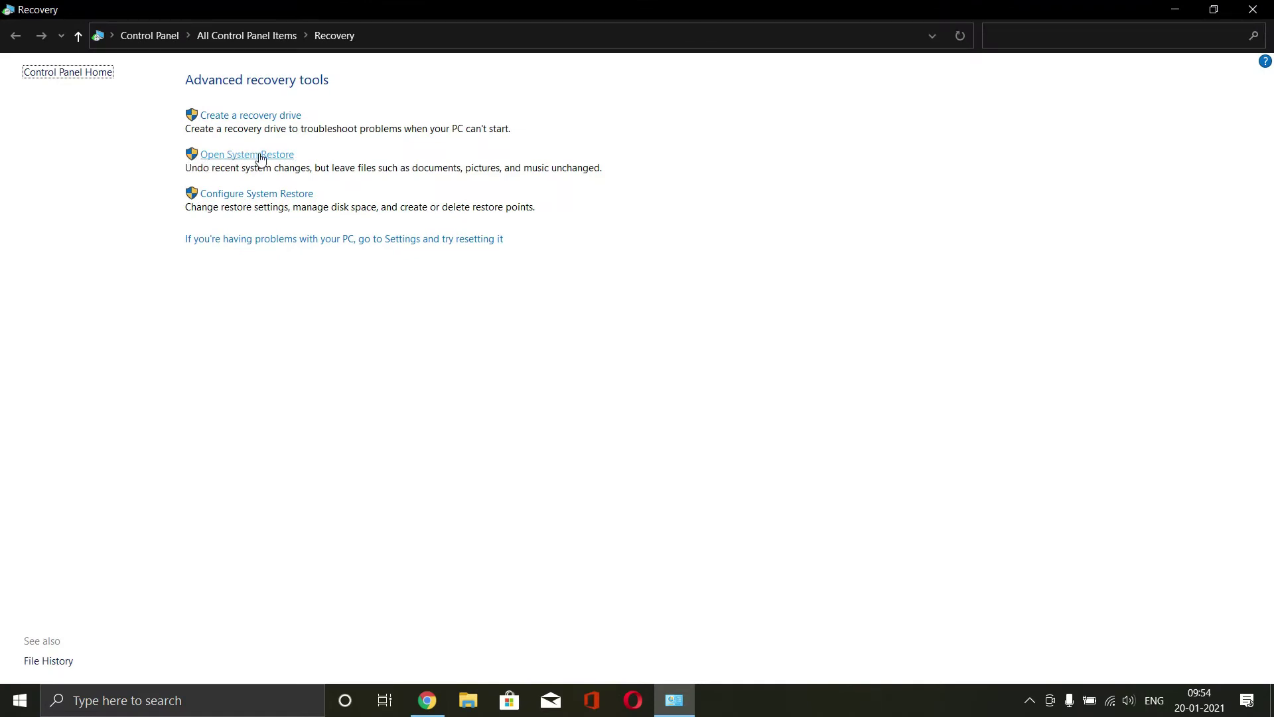
click(260, 158)
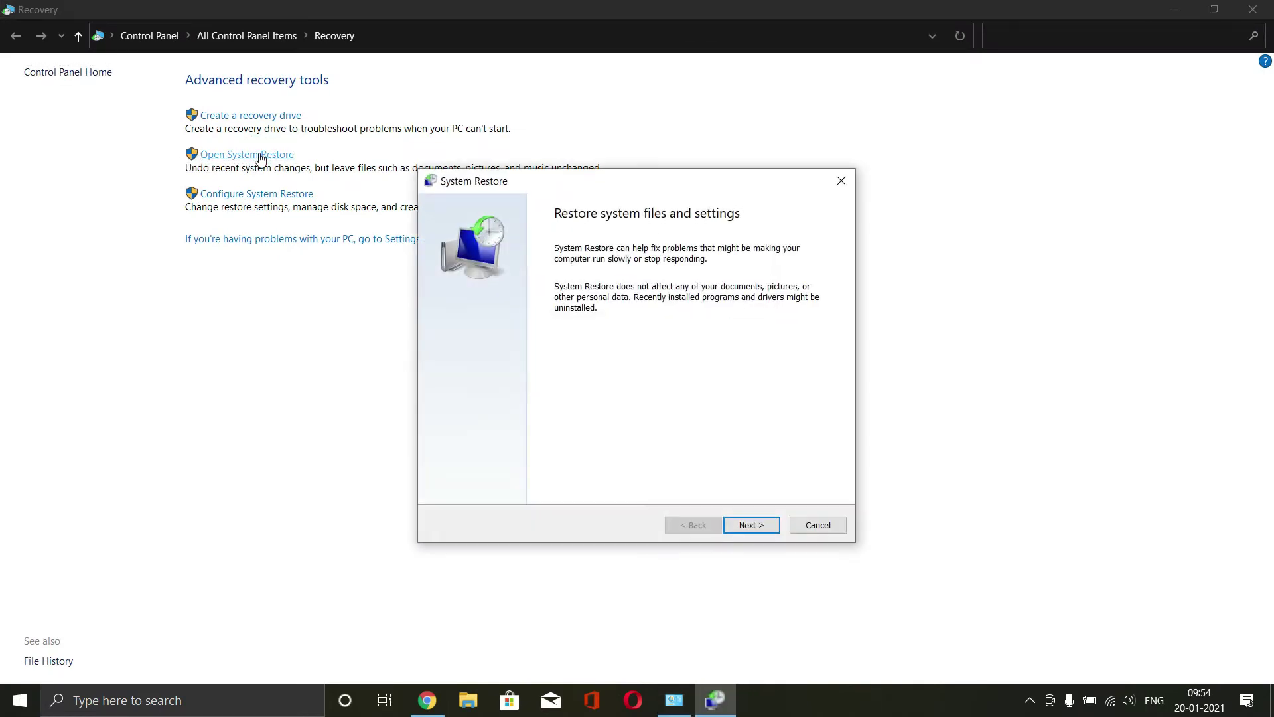
click(746, 525)
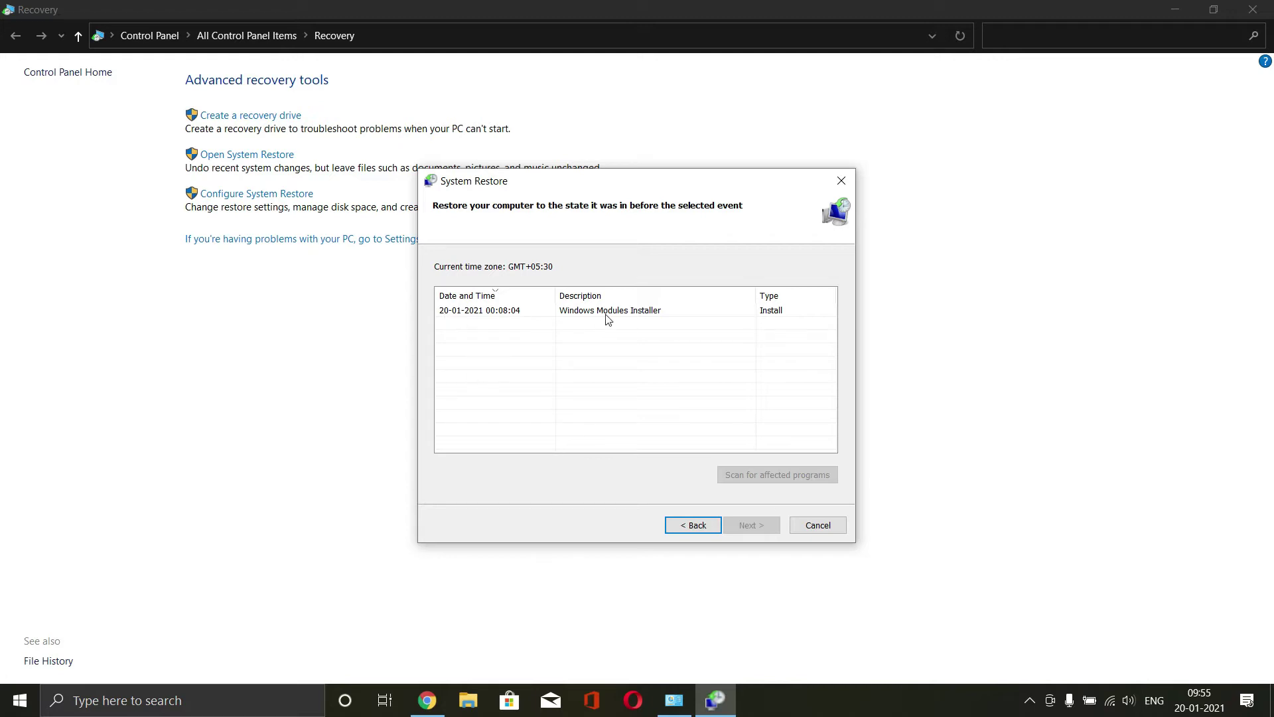
click(576, 315)
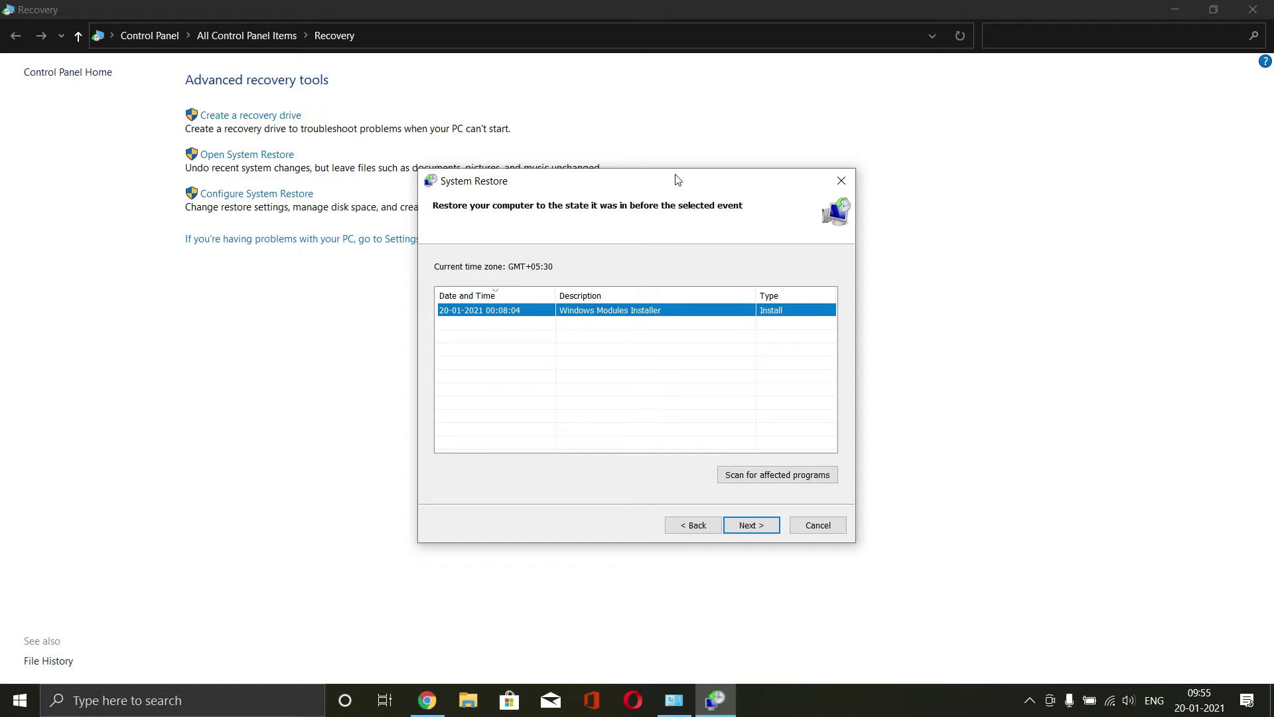
key(Escape)
Restore the Recovery window from full screen and move it right and down on the desktop.
drag(504, 2, 564, 91)
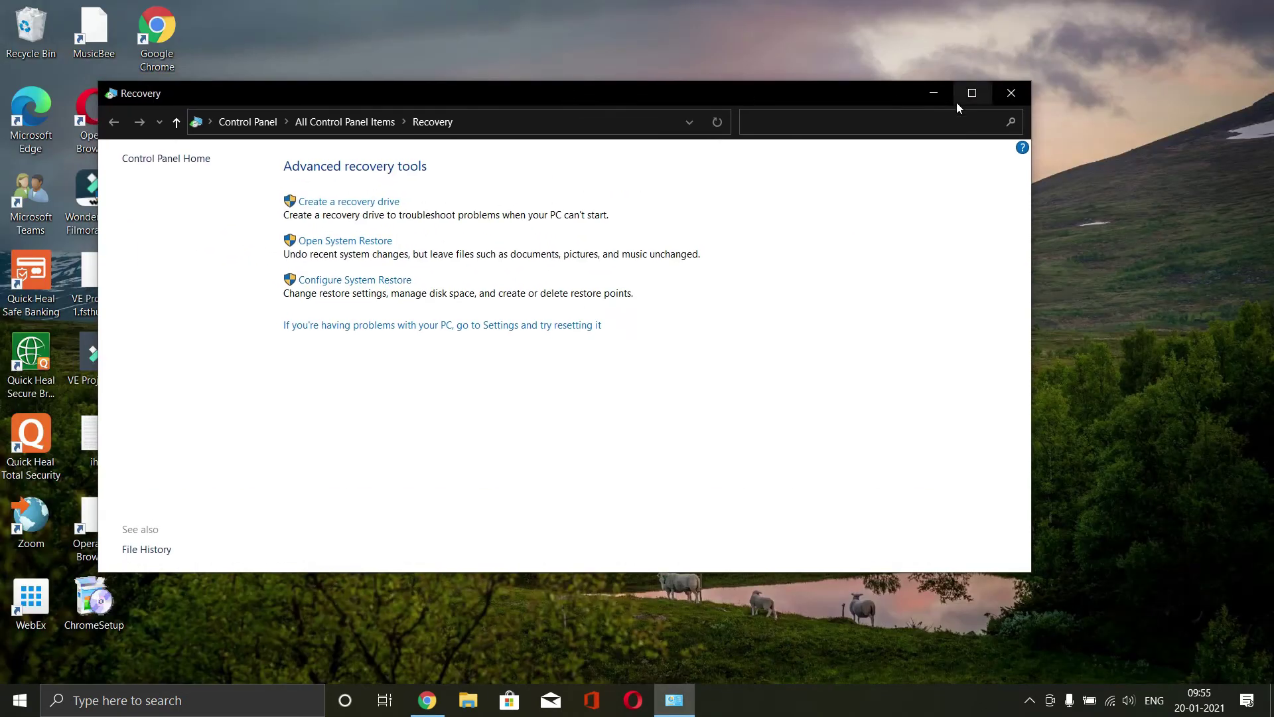
drag(847, 94, 989, 129)
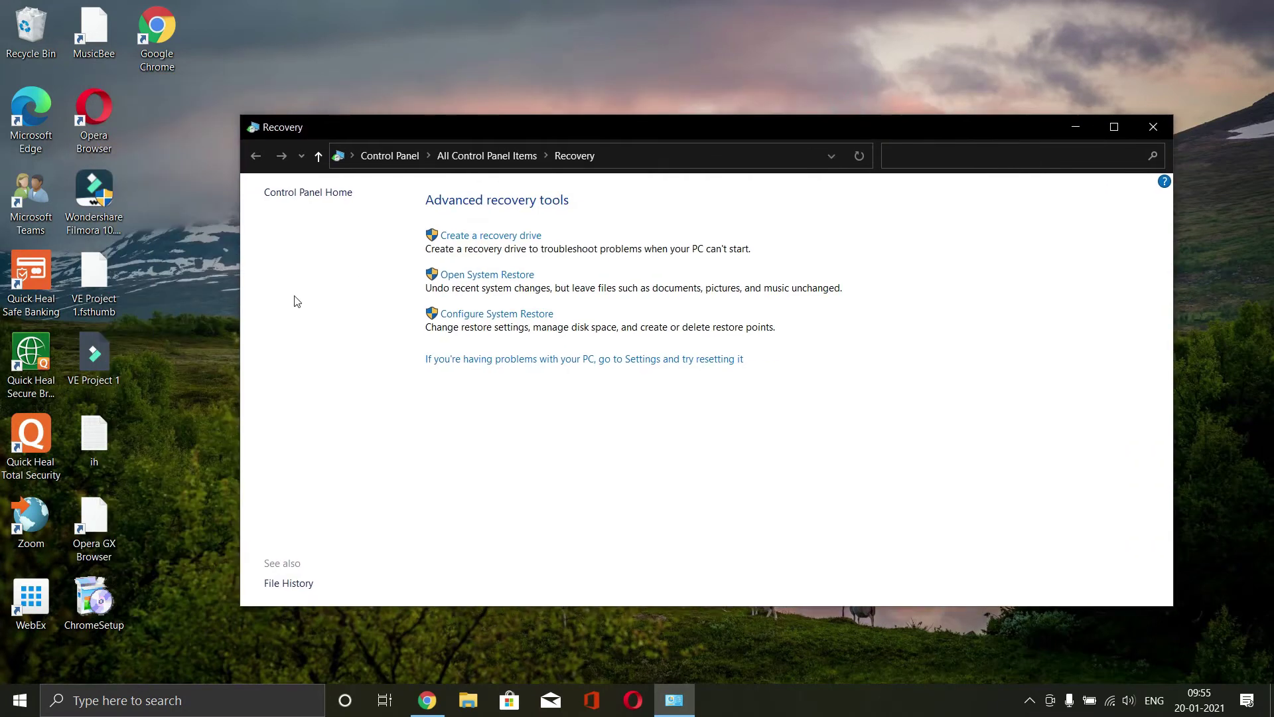
click(201, 261)
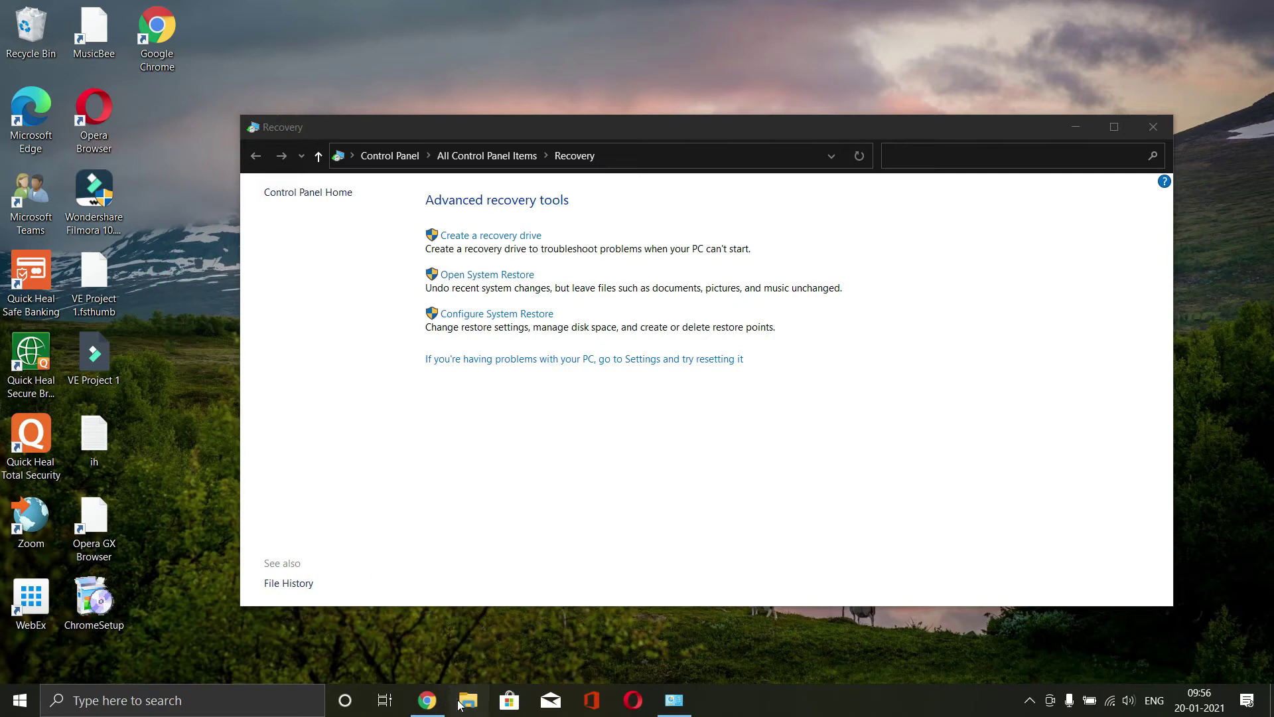
Open File Explorer and browse Windows (C:) into Users and the user's profile folder.
key(super+e)
scroll(264, 591, down, 1)
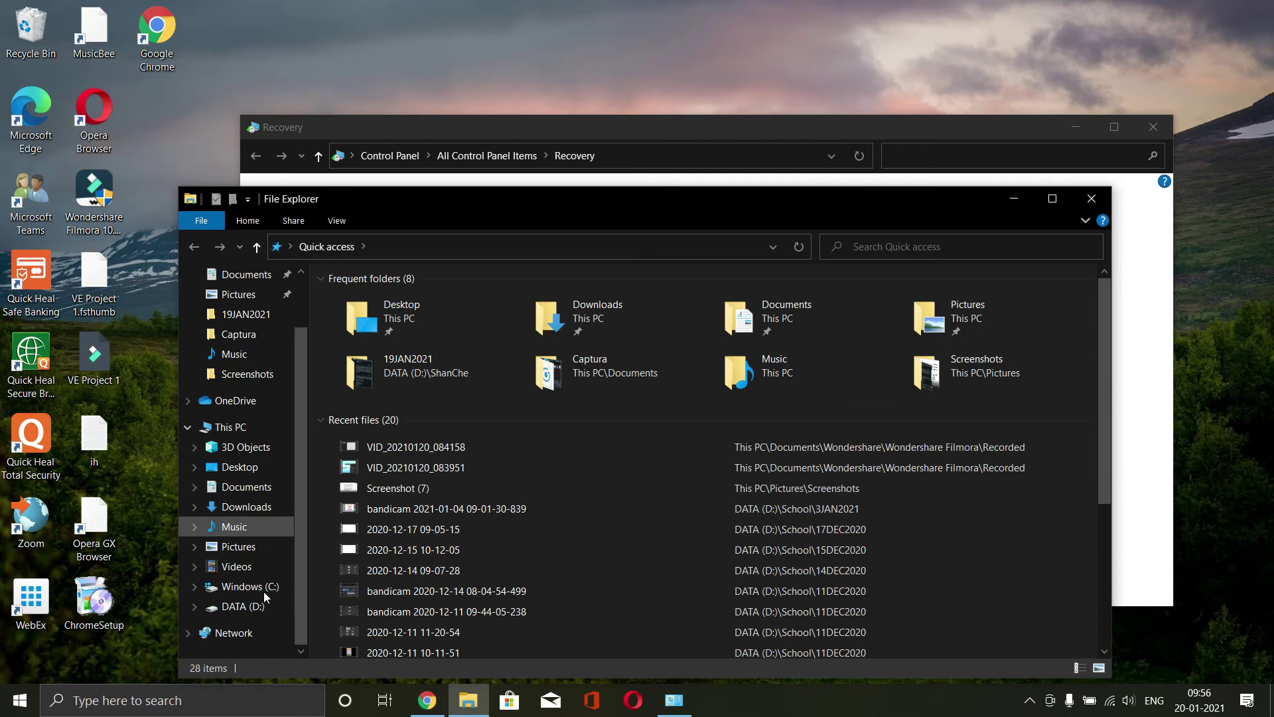
click(252, 586)
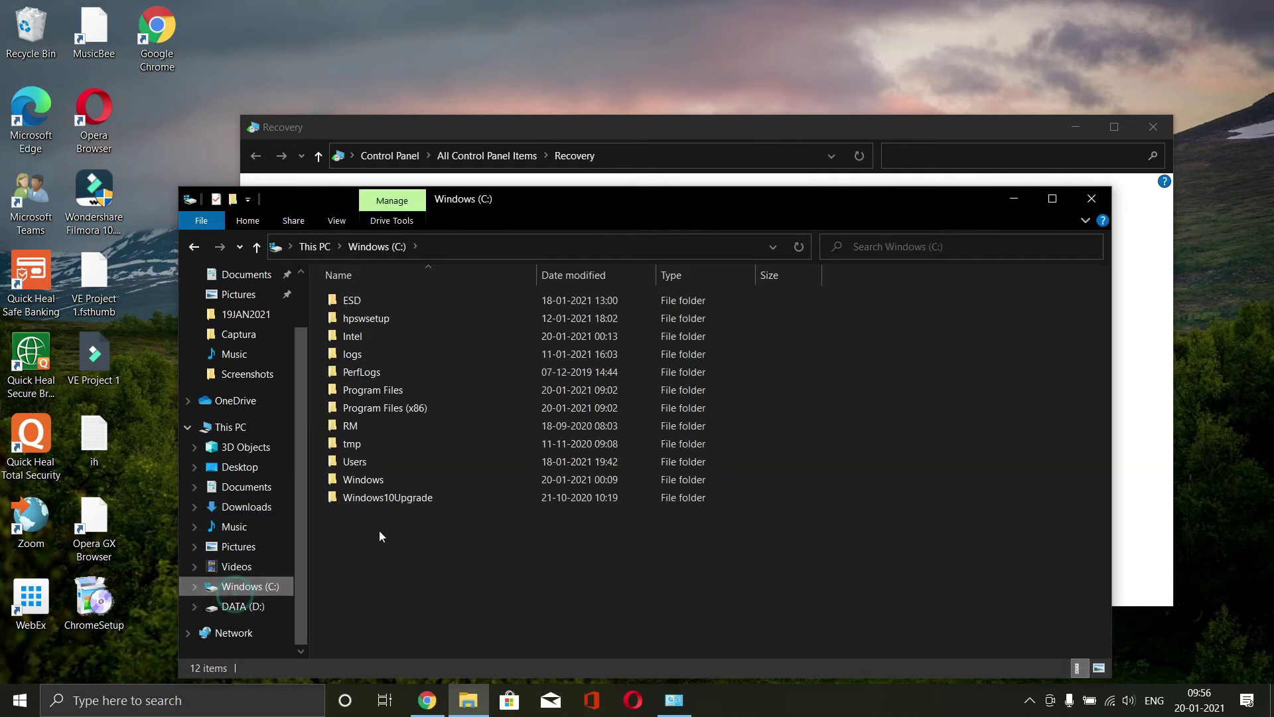
double_click(347, 461)
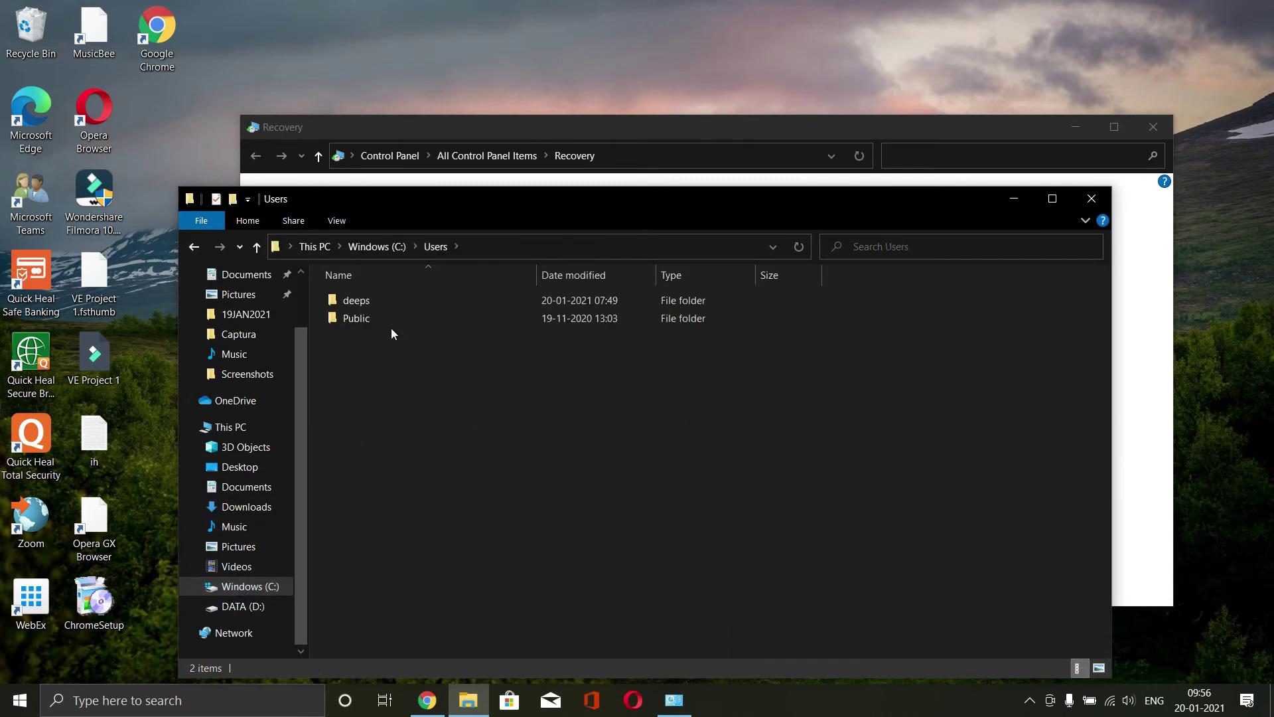
click(361, 304)
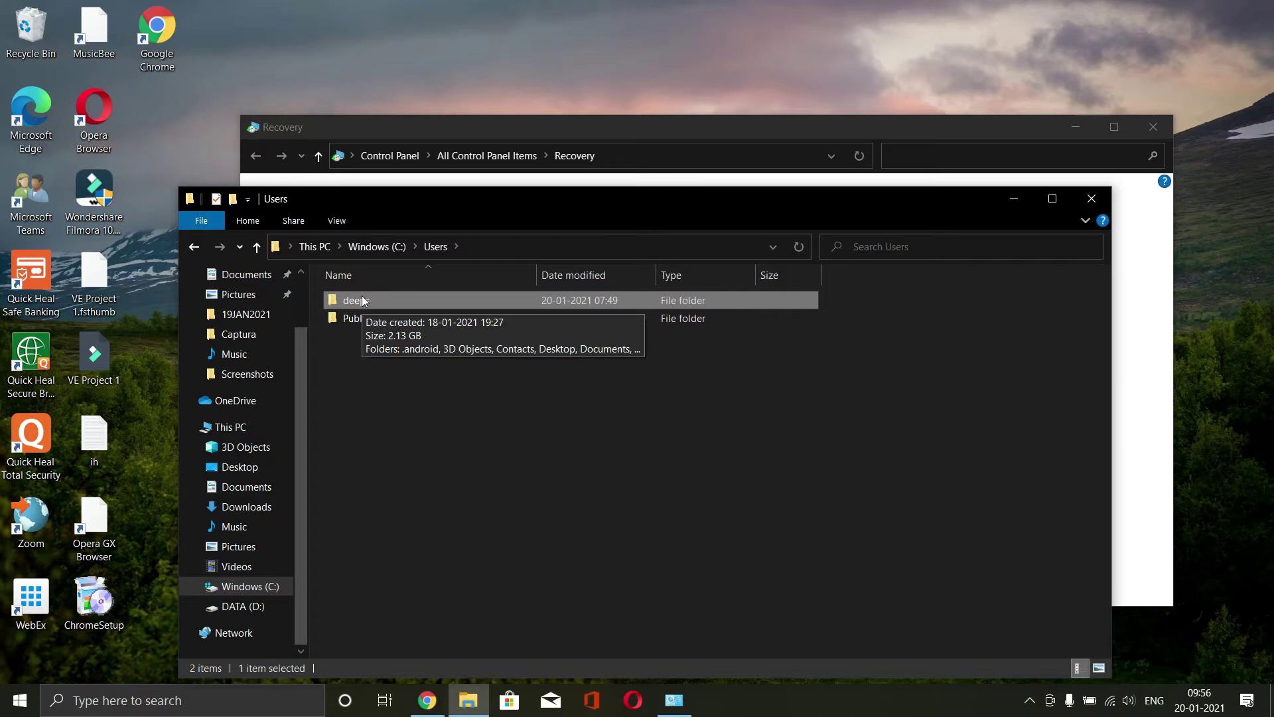
double_click(362, 300)
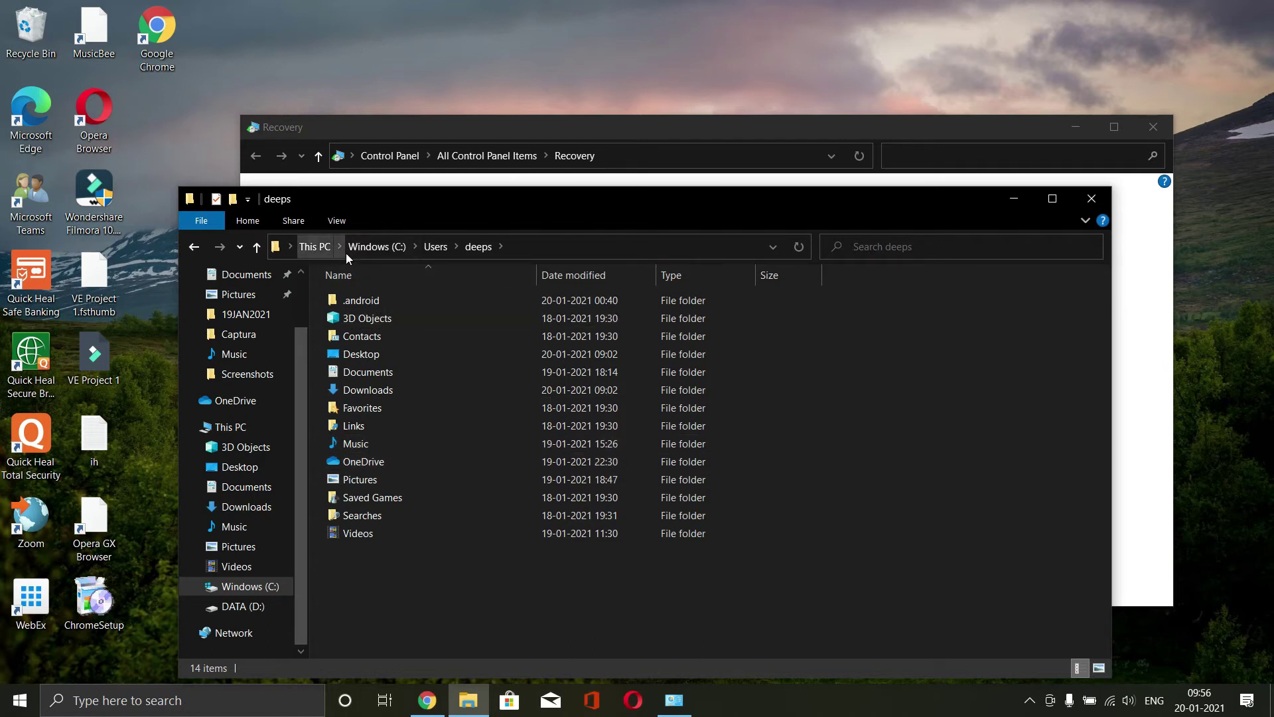
Return to Windows (C:), reopen the Users folder, then switch to the DATA (D:) drive.
click(364, 246)
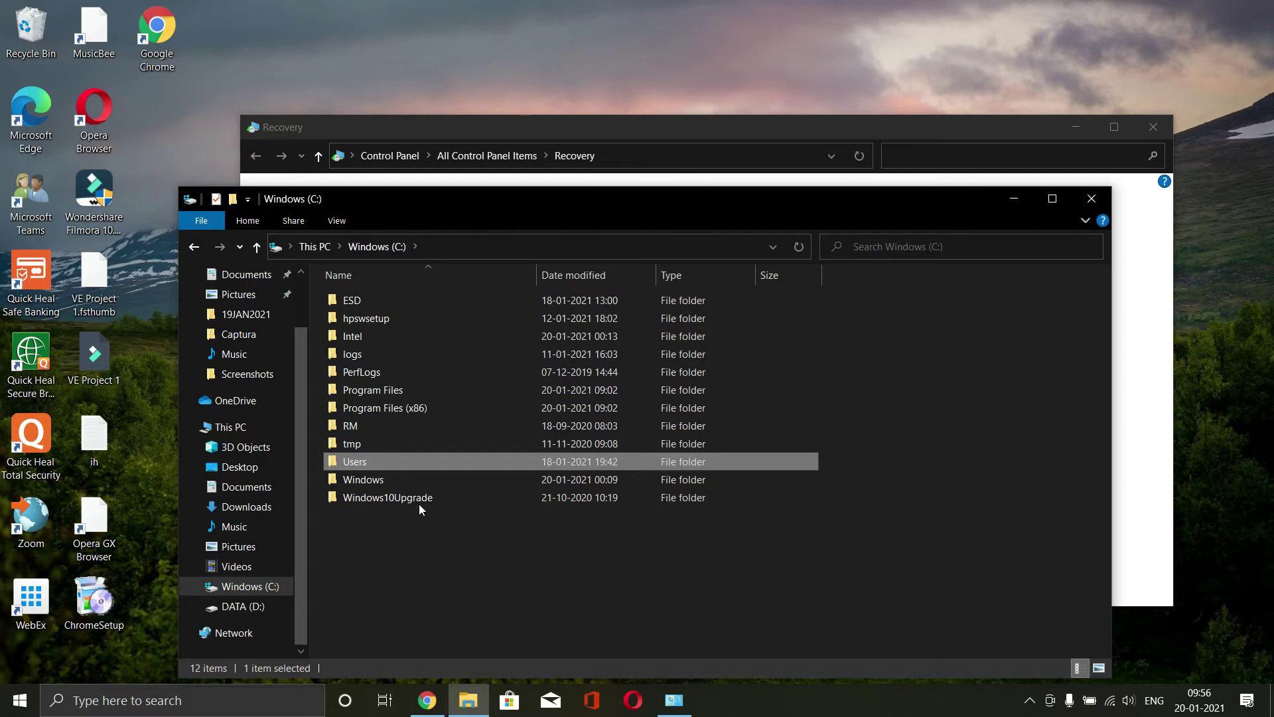
drag(318, 384, 393, 420)
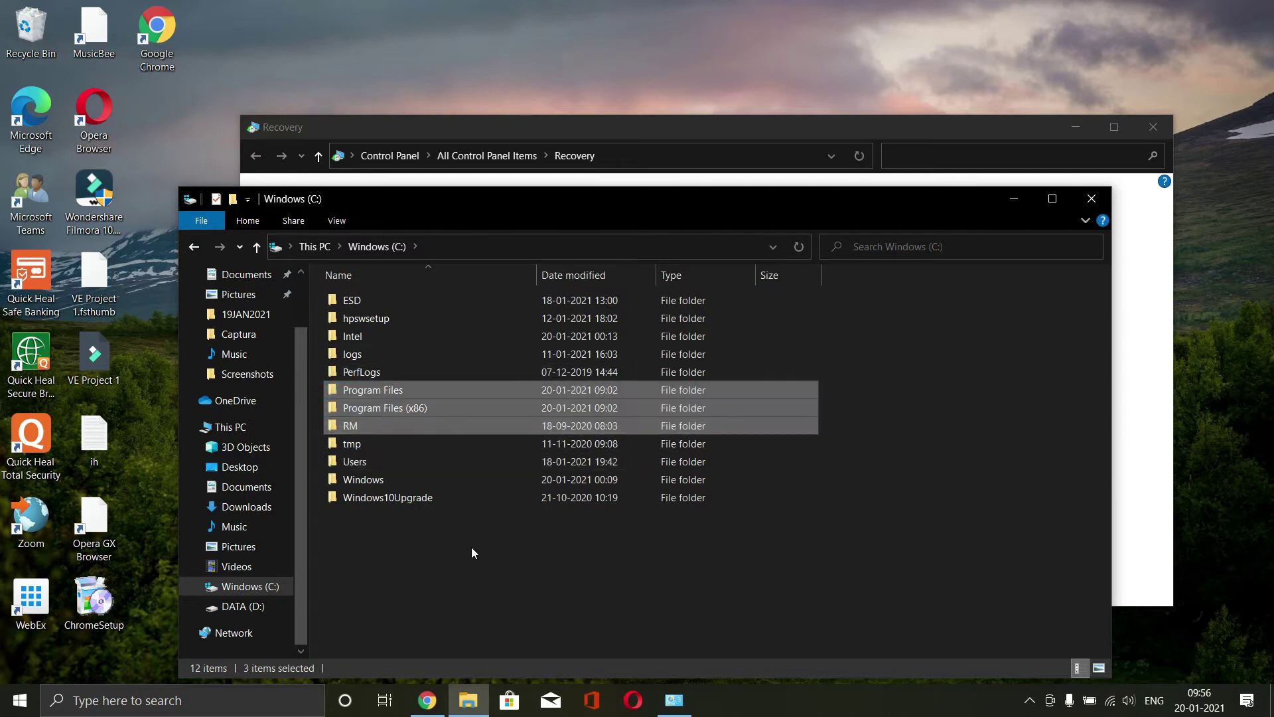
click(477, 562)
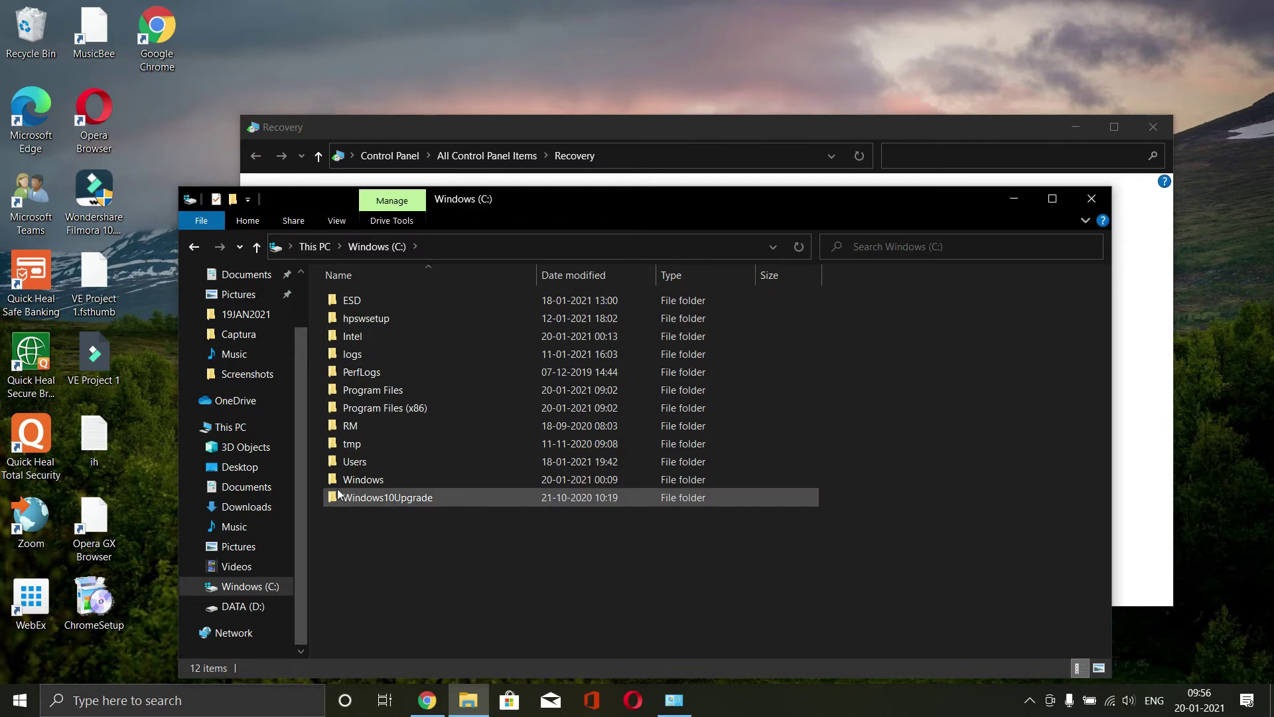
double_click(419, 463)
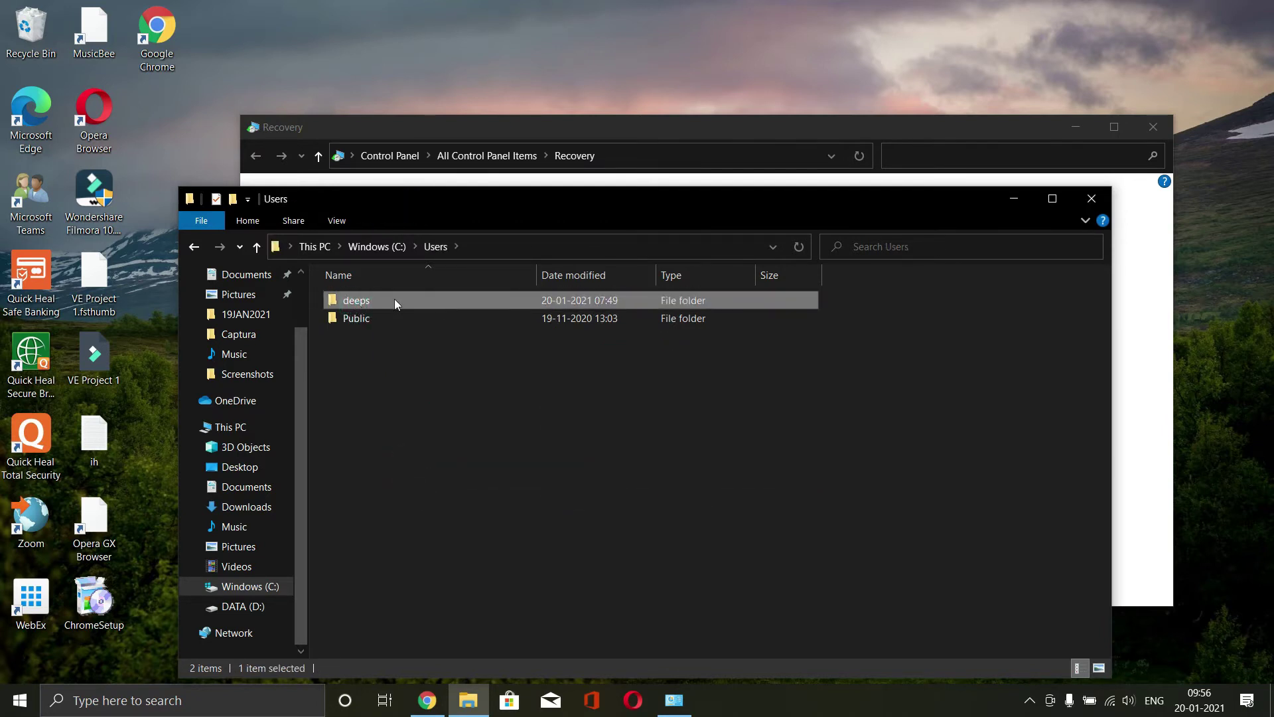
mouse_move(369, 296)
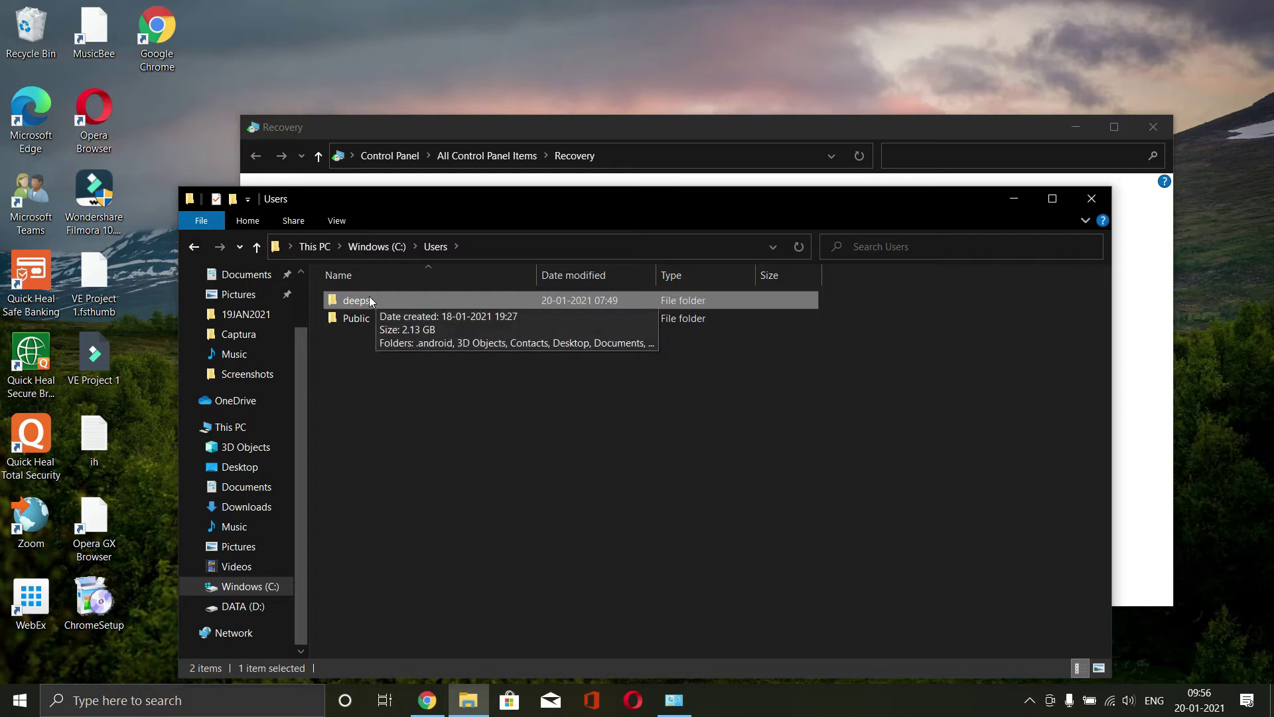
click(244, 606)
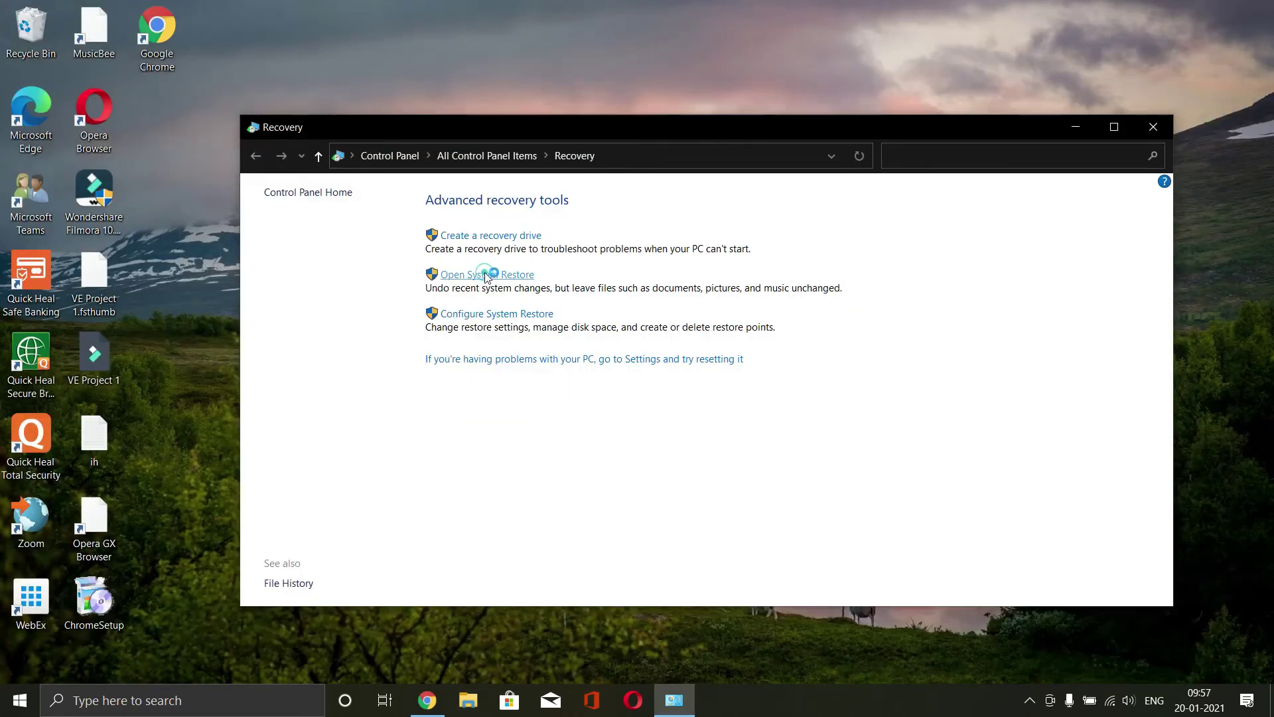
Start System Restore and select the 20-01-2021 Windows Modules Installer restore point for Windows (C:).
click(487, 275)
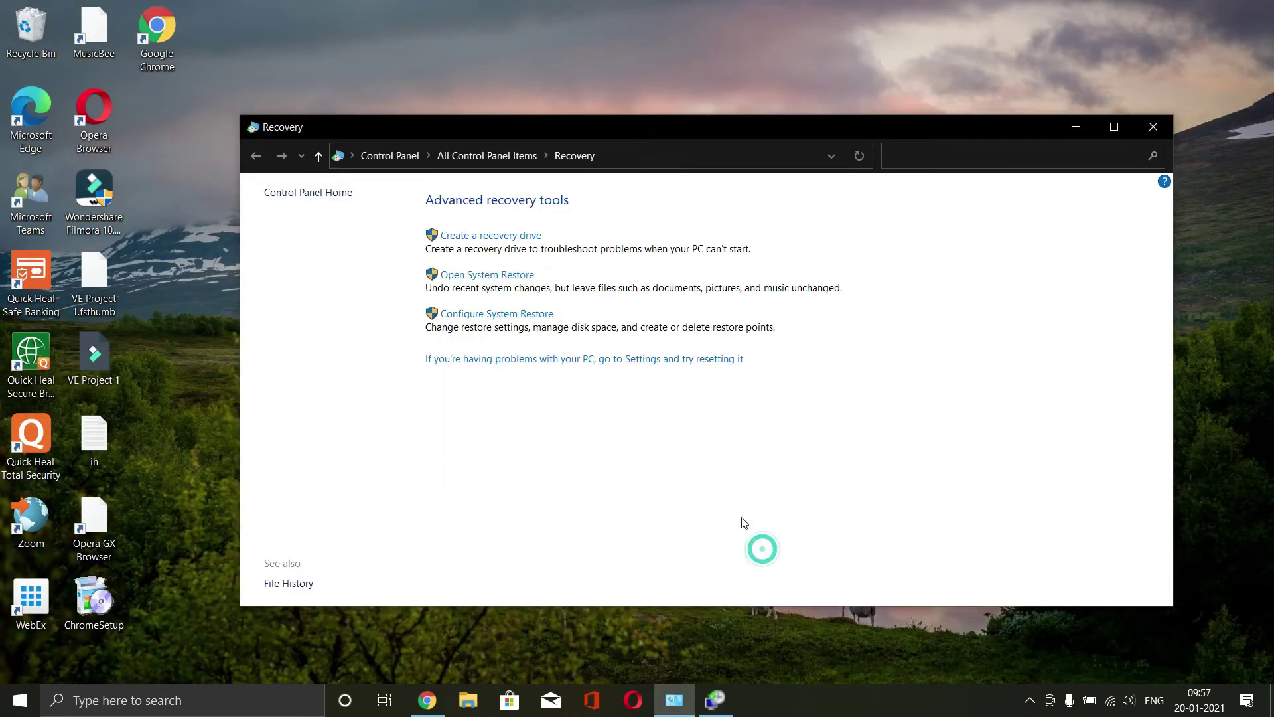
click(715, 700)
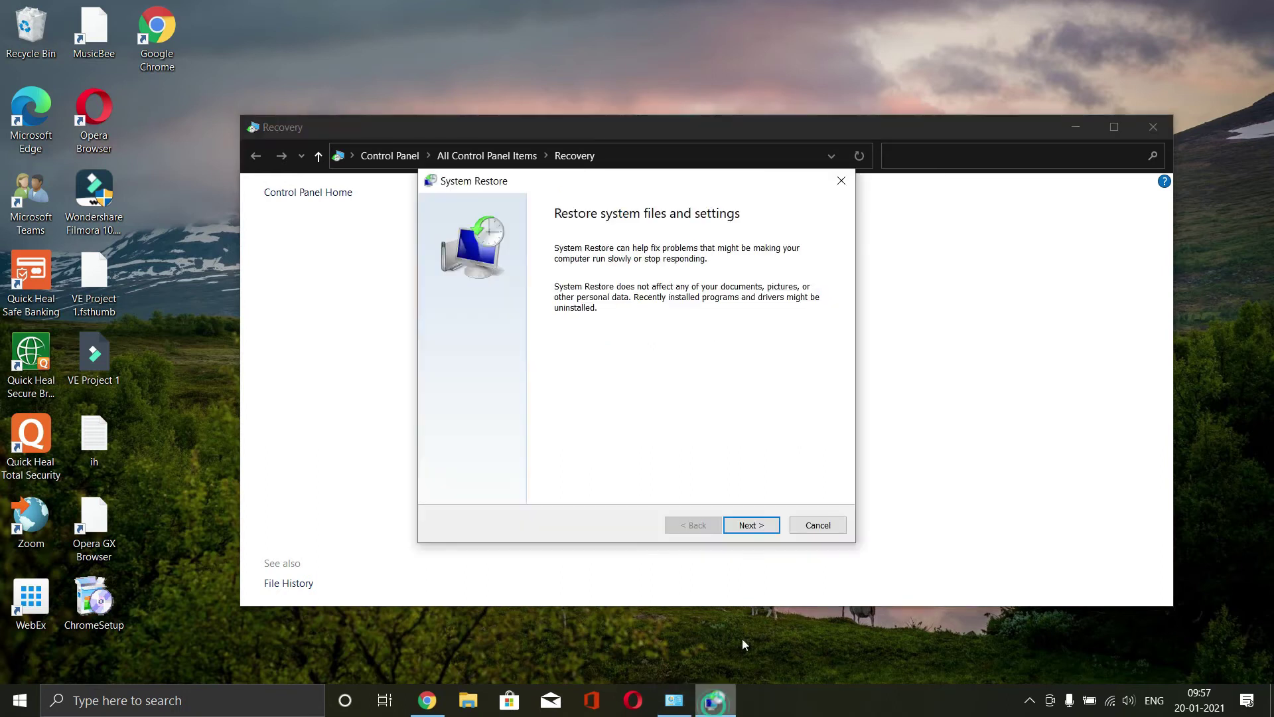
click(751, 524)
click(626, 311)
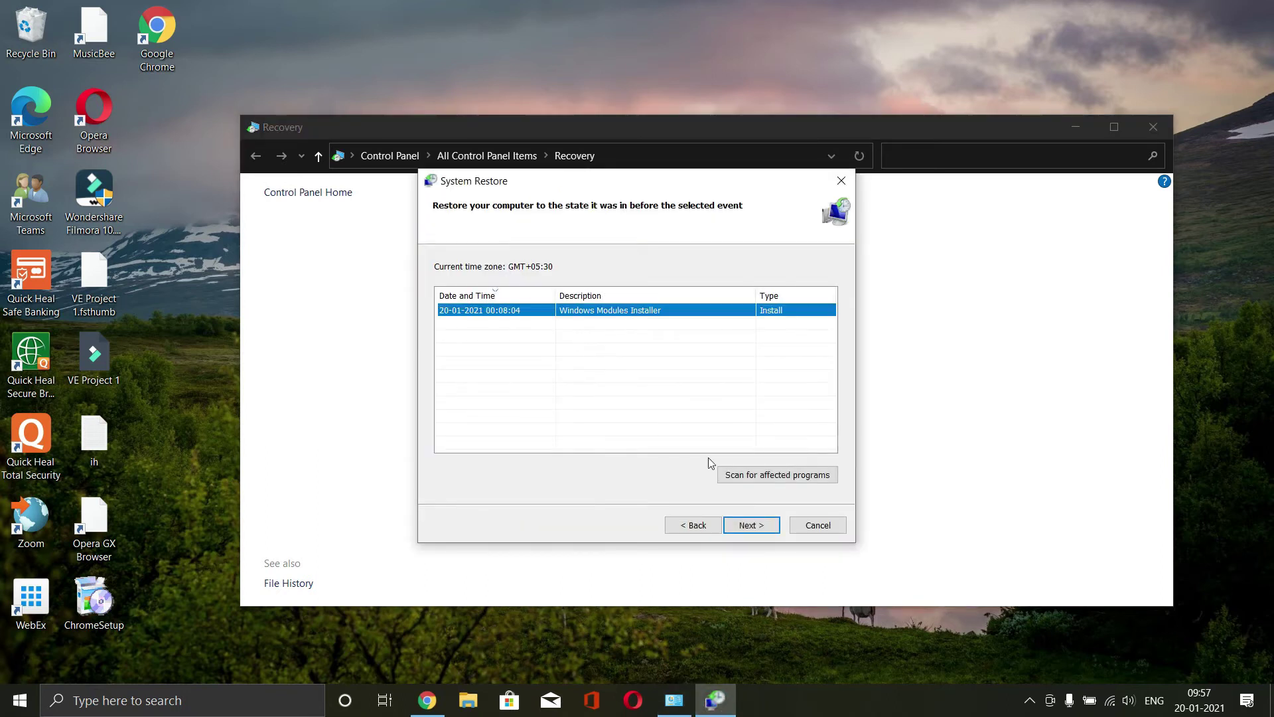
click(738, 525)
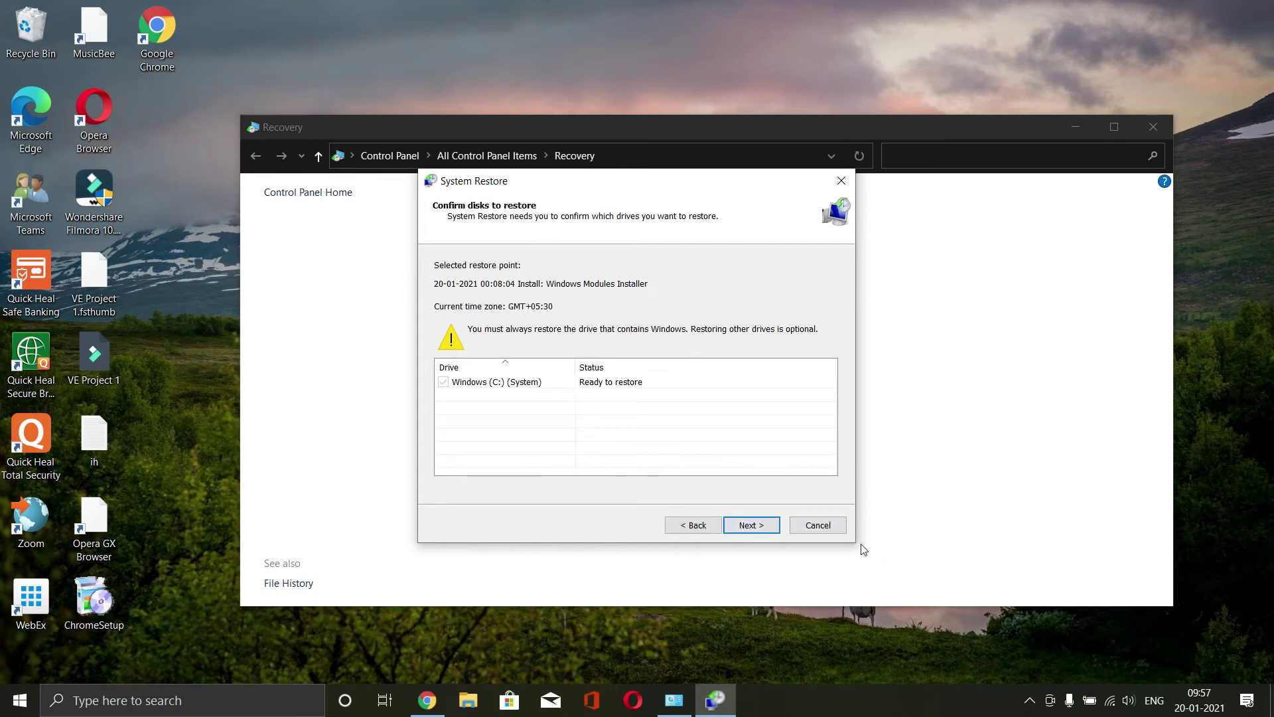
Cancel the System Restore wizard and close the Recovery window.
click(818, 527)
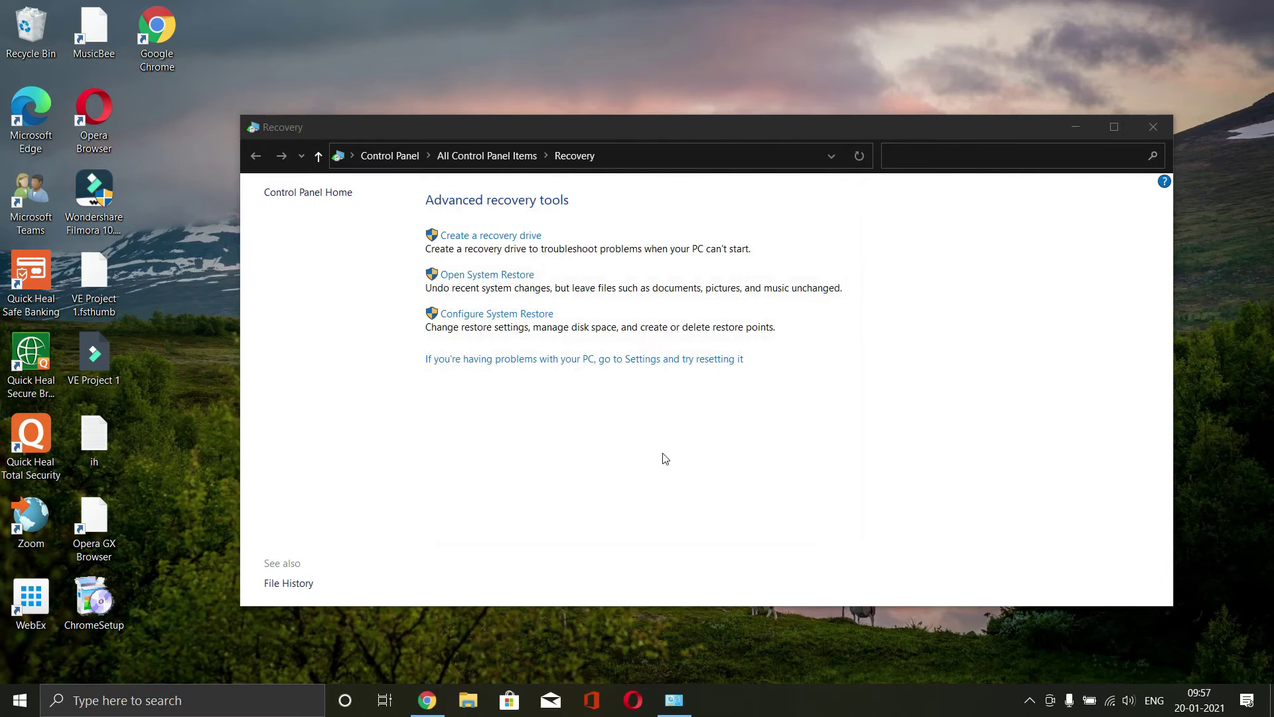
double_click(990, 138)
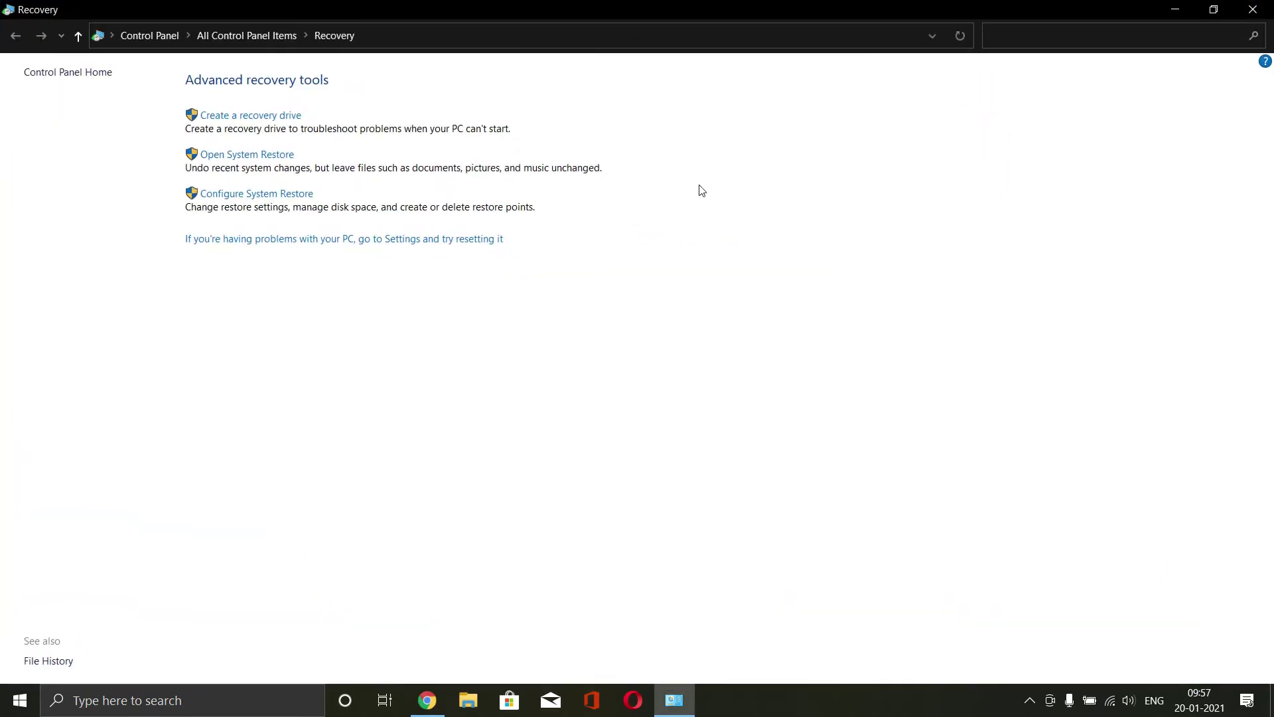
click(1253, 9)
Search 'reset' in maximised Settings and open the Reset this PC result.
click(20, 700)
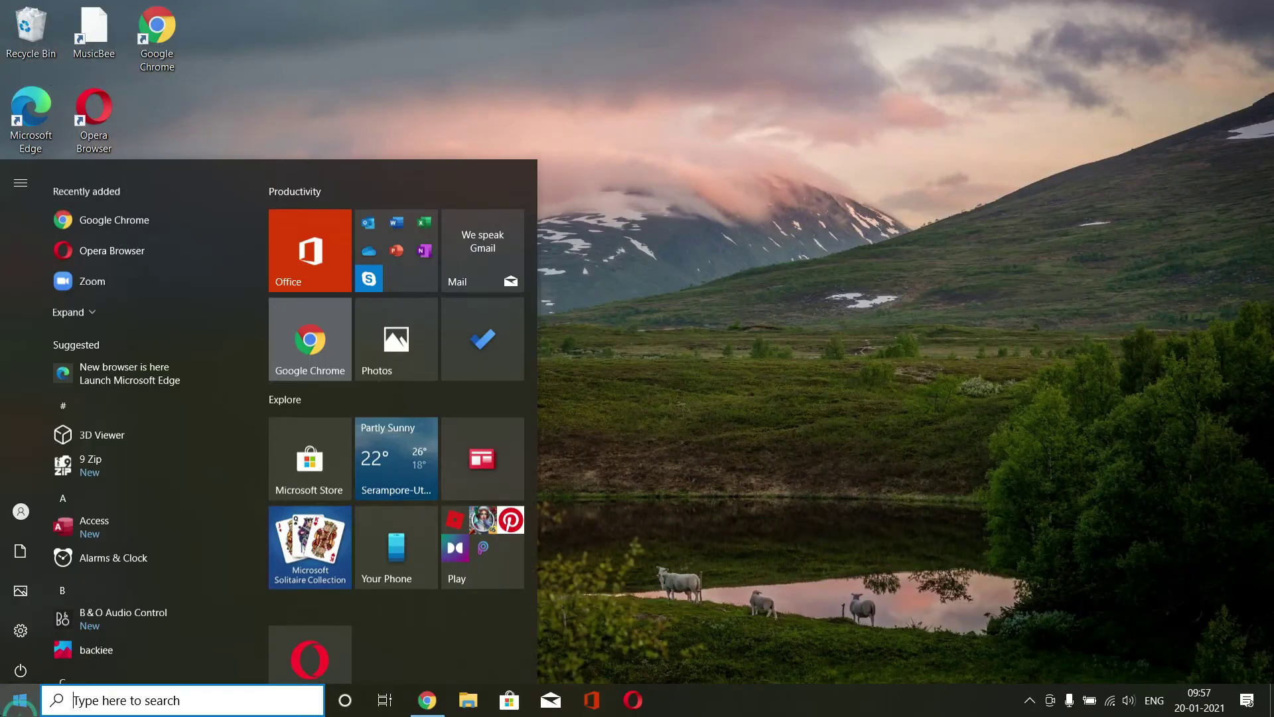
click(15, 636)
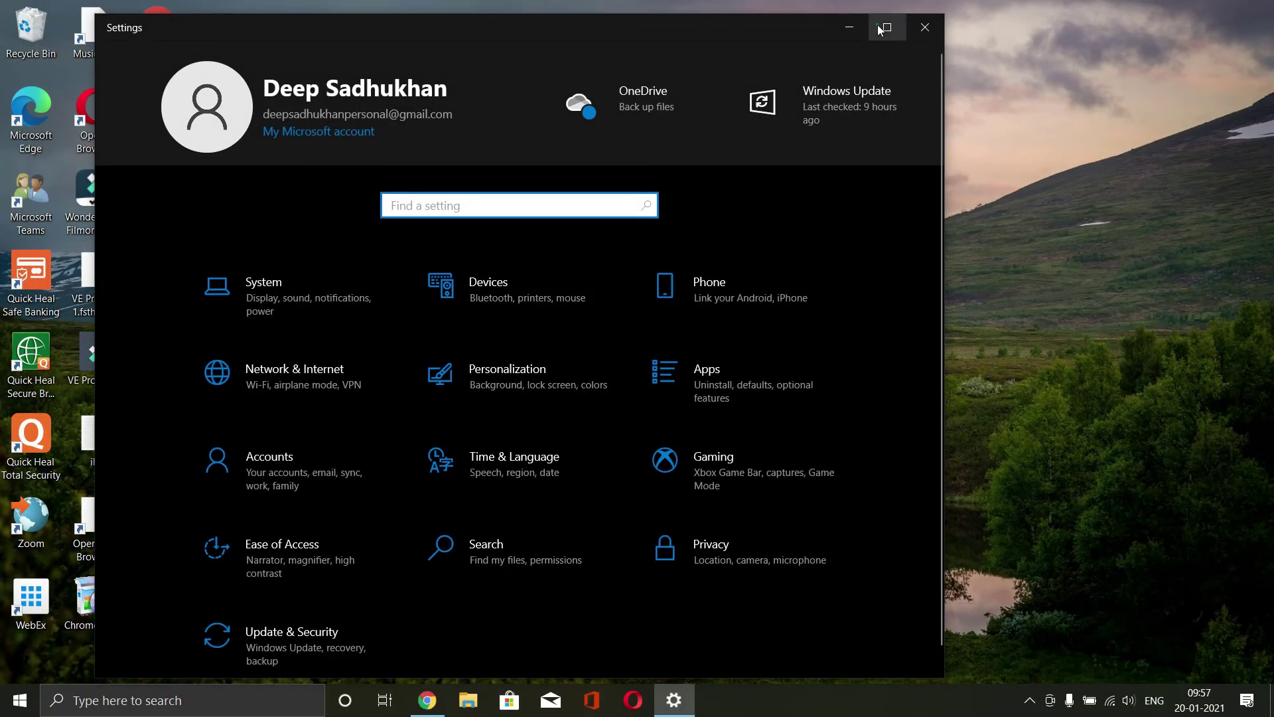
click(885, 25)
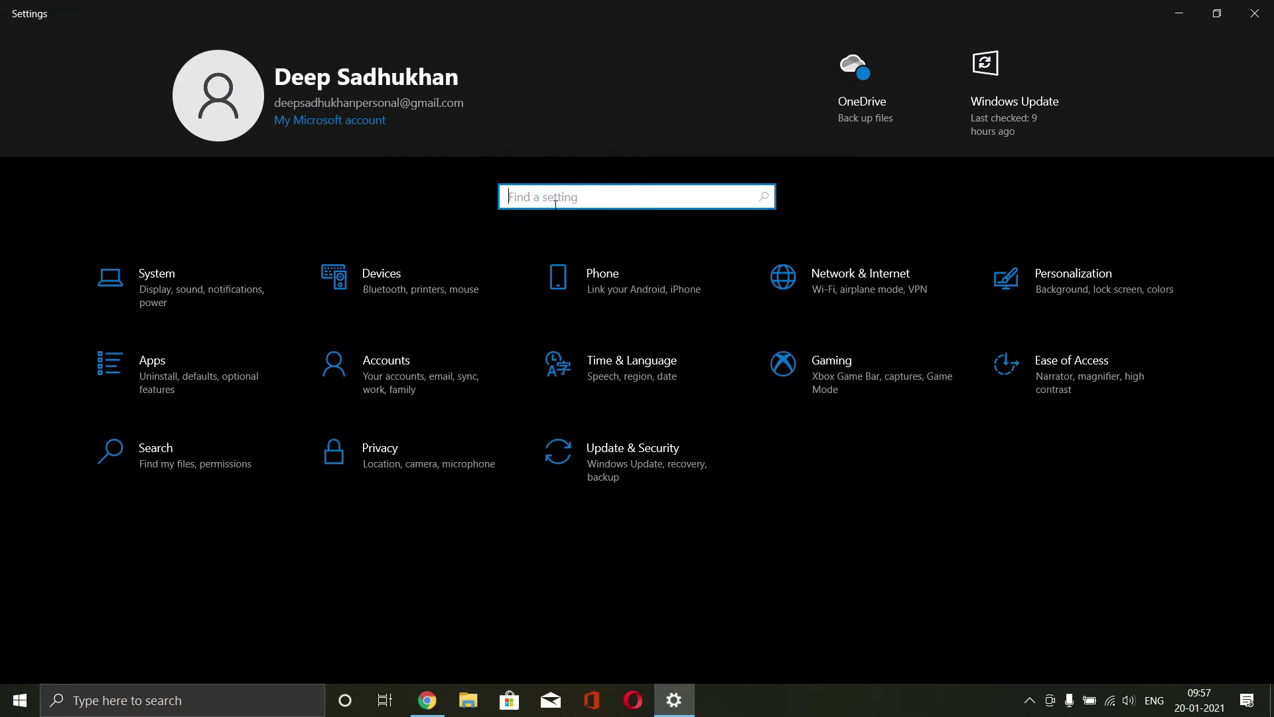
text(resdet)
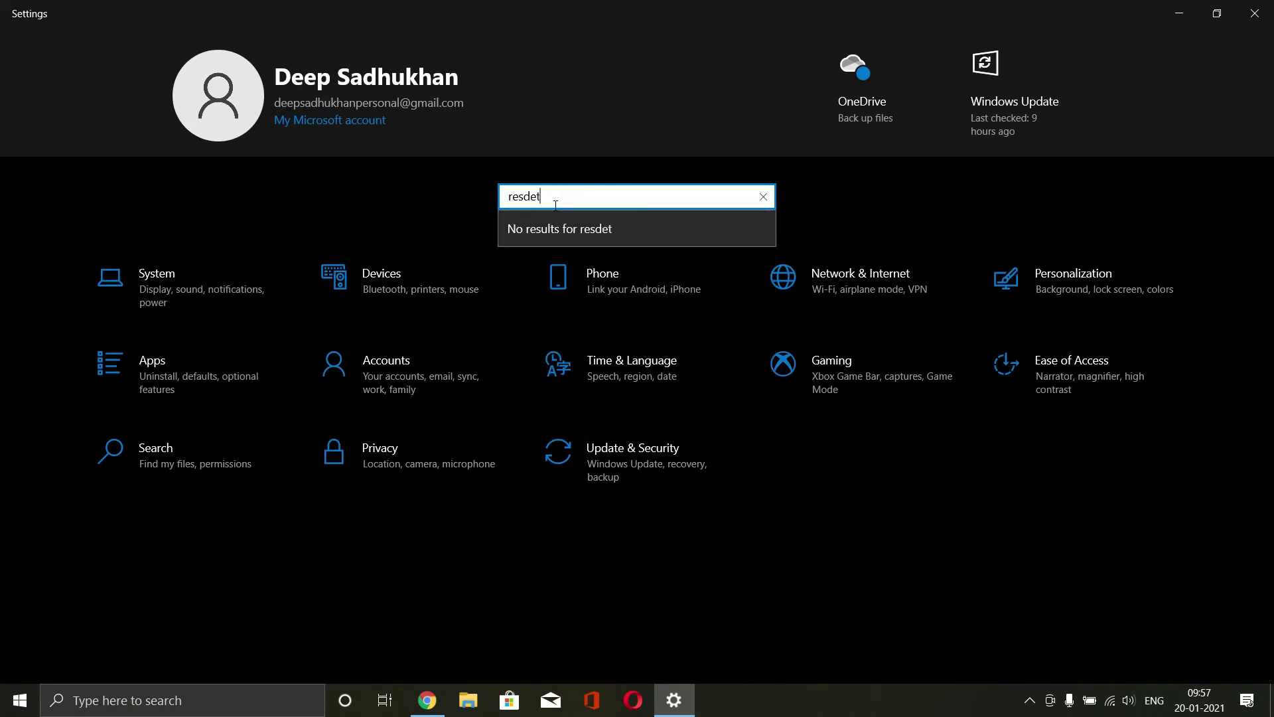
key(BackSpace)
key(BackSpace)
key(BackSpace)
text(et)
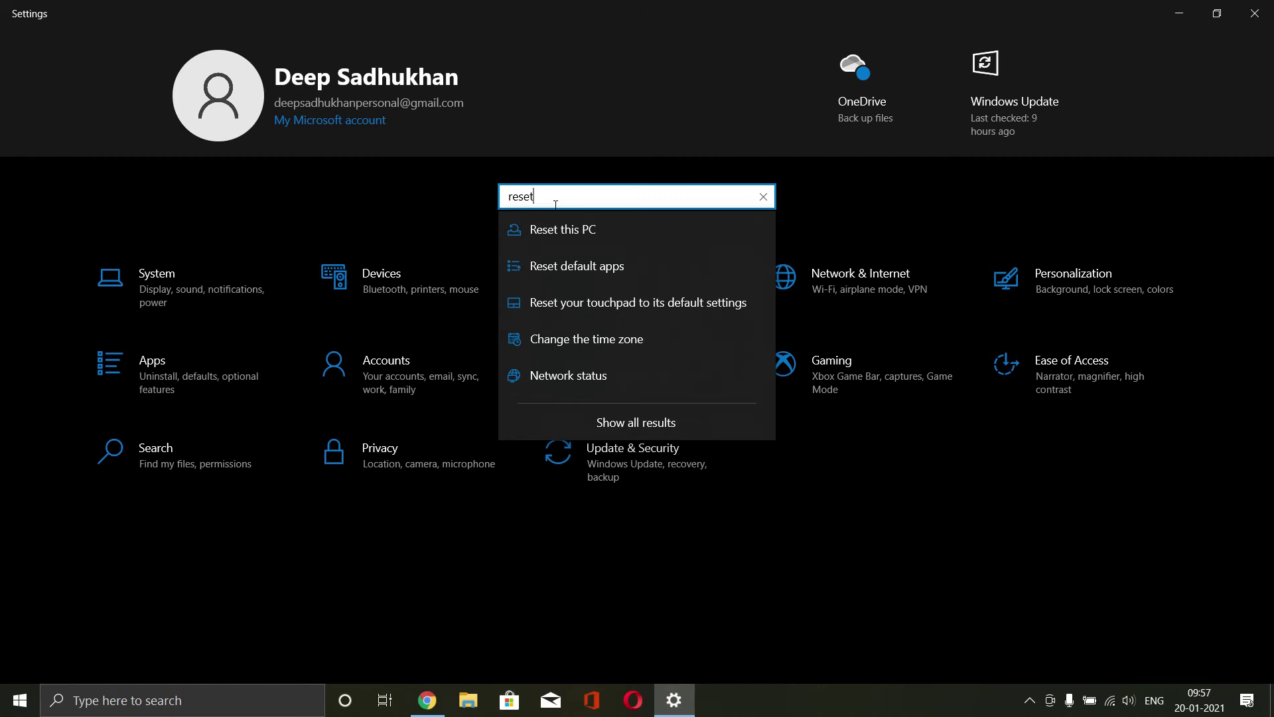
click(571, 229)
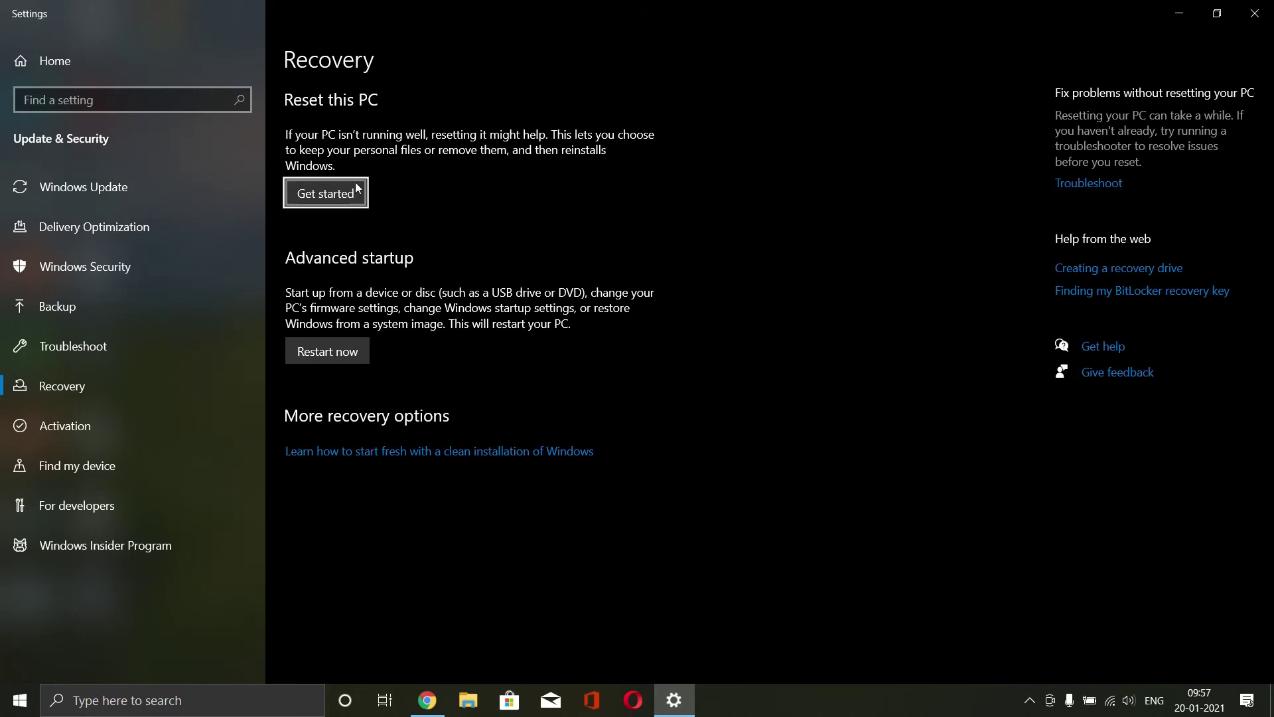
Start the Reset this PC wizard from the Recovery page.
click(602, 316)
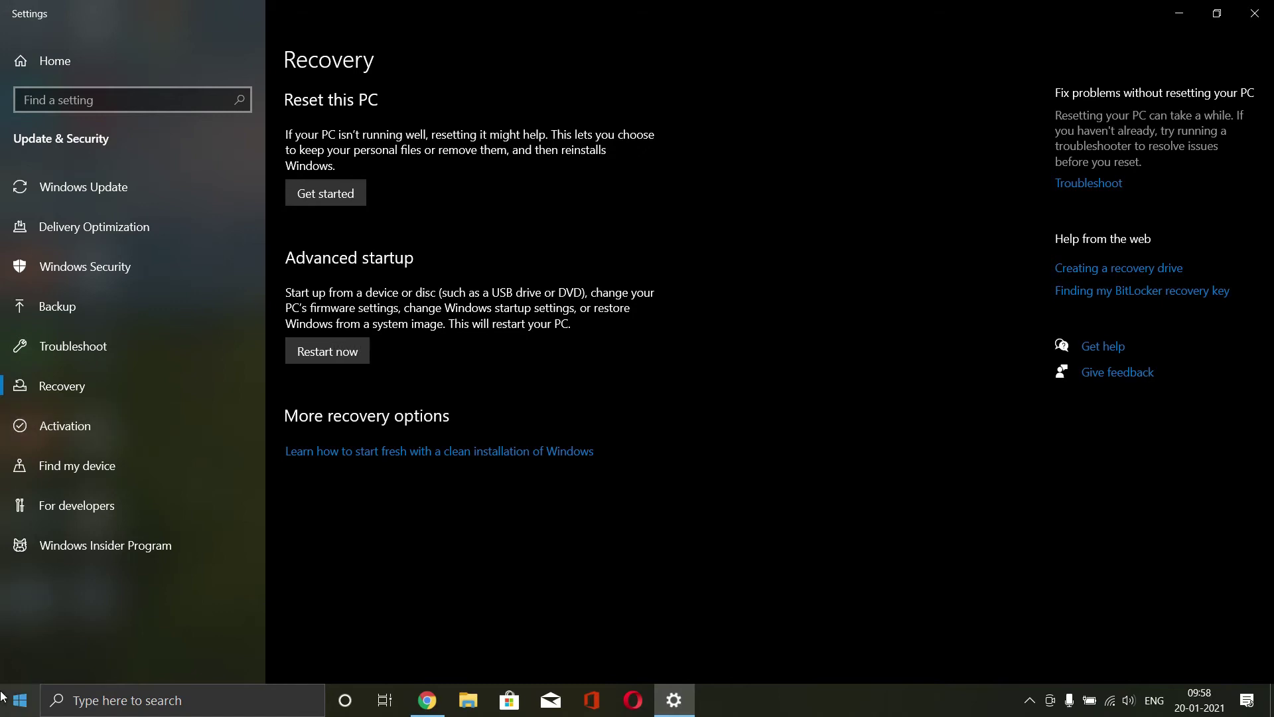
click(310, 194)
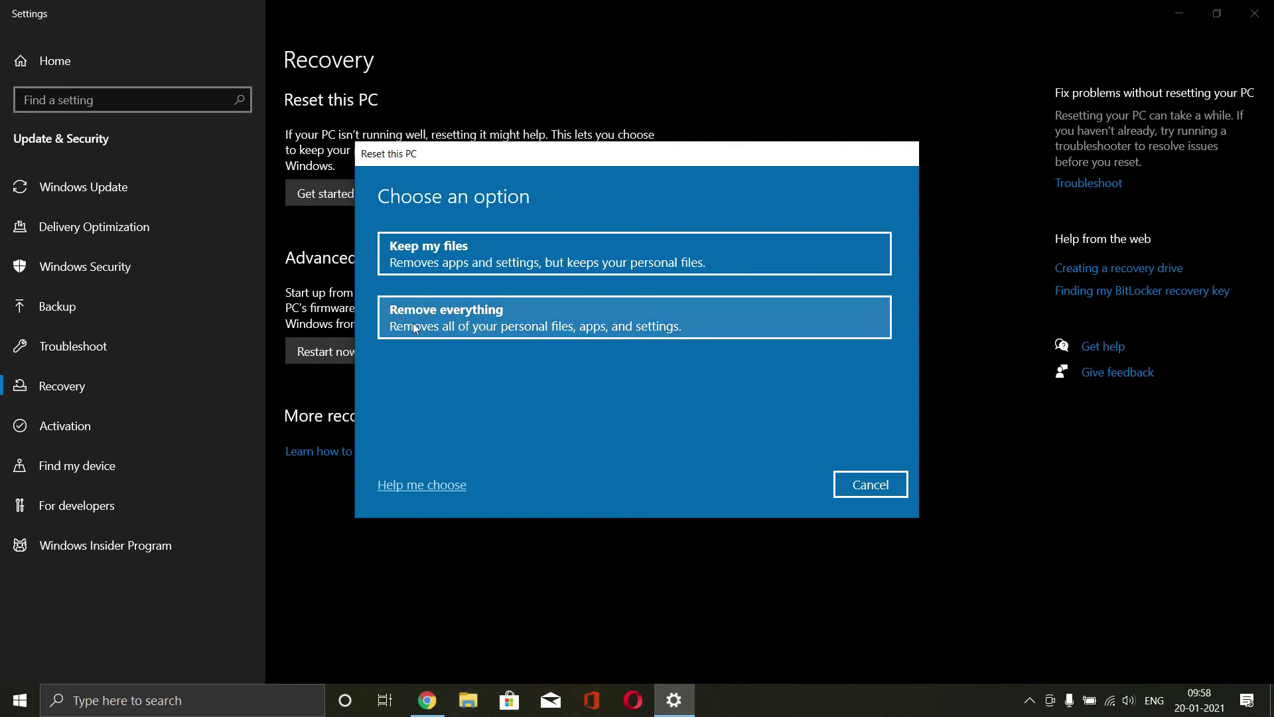
Choose Remove everything in the Reset this PC wizard.
click(517, 324)
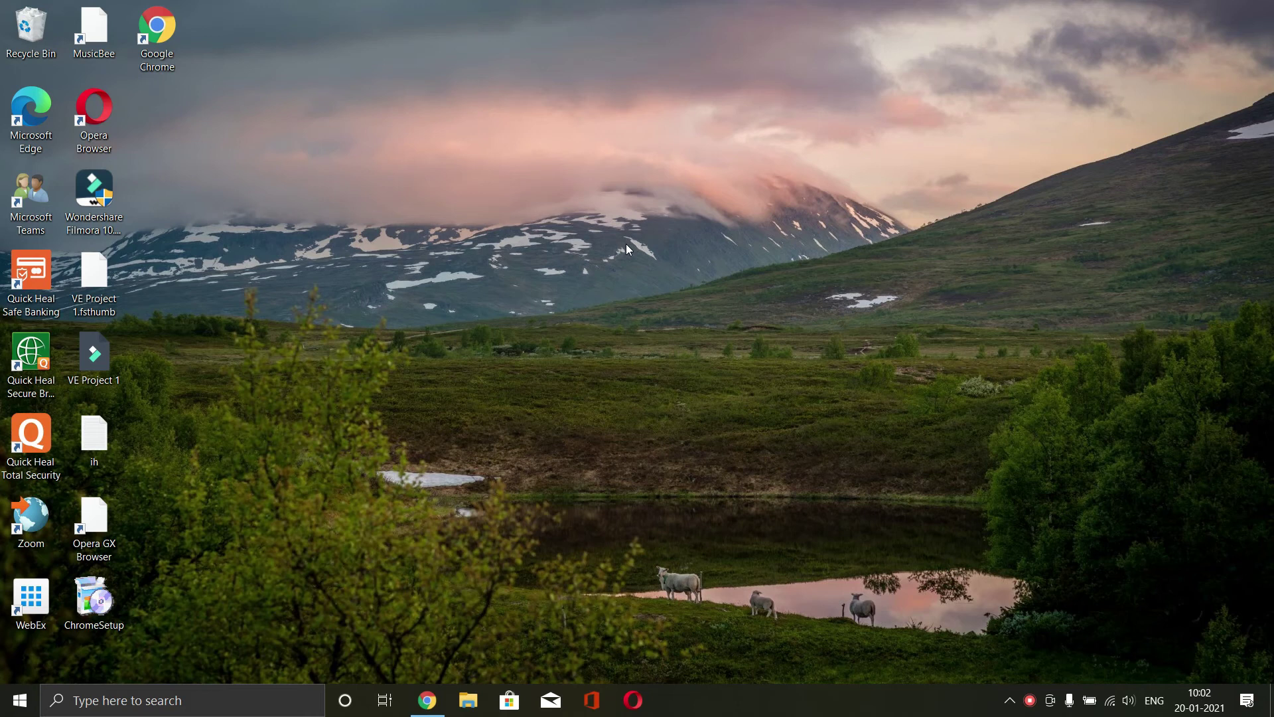
Search 'memory' to launch Windows Memory Diagnostic, then cancel without scheduling a check.
key(super)
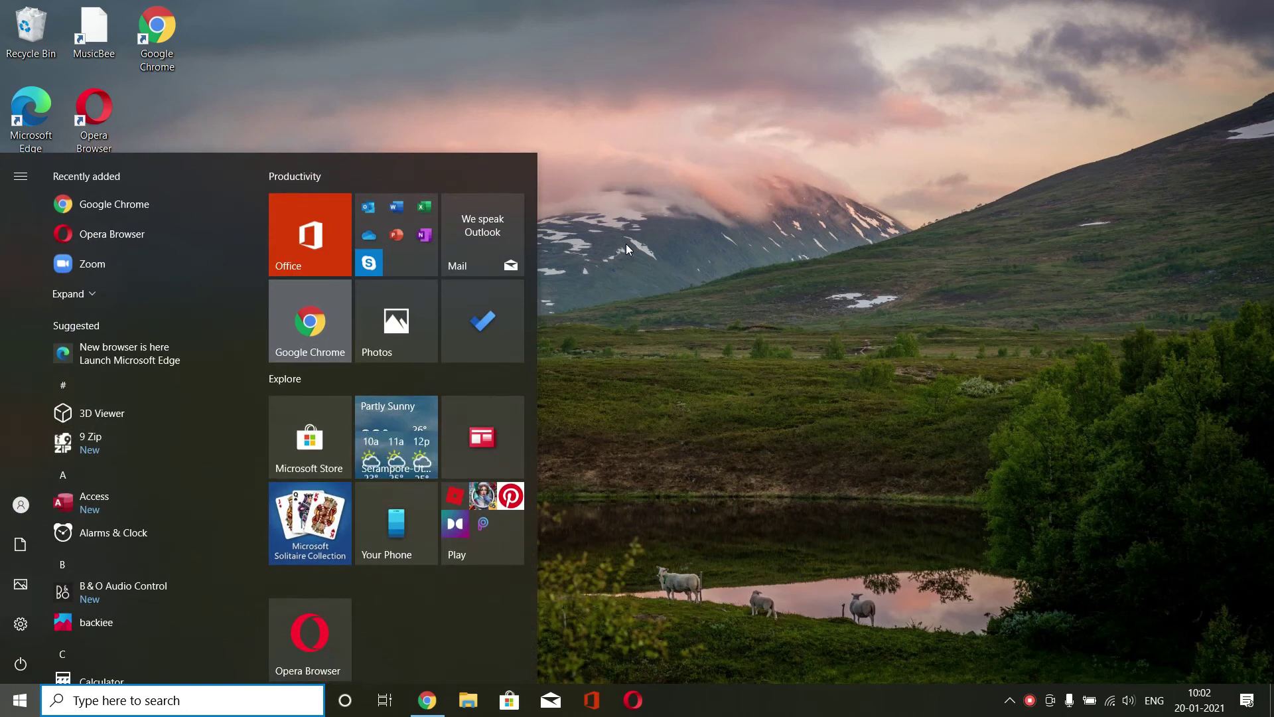
text(mem)
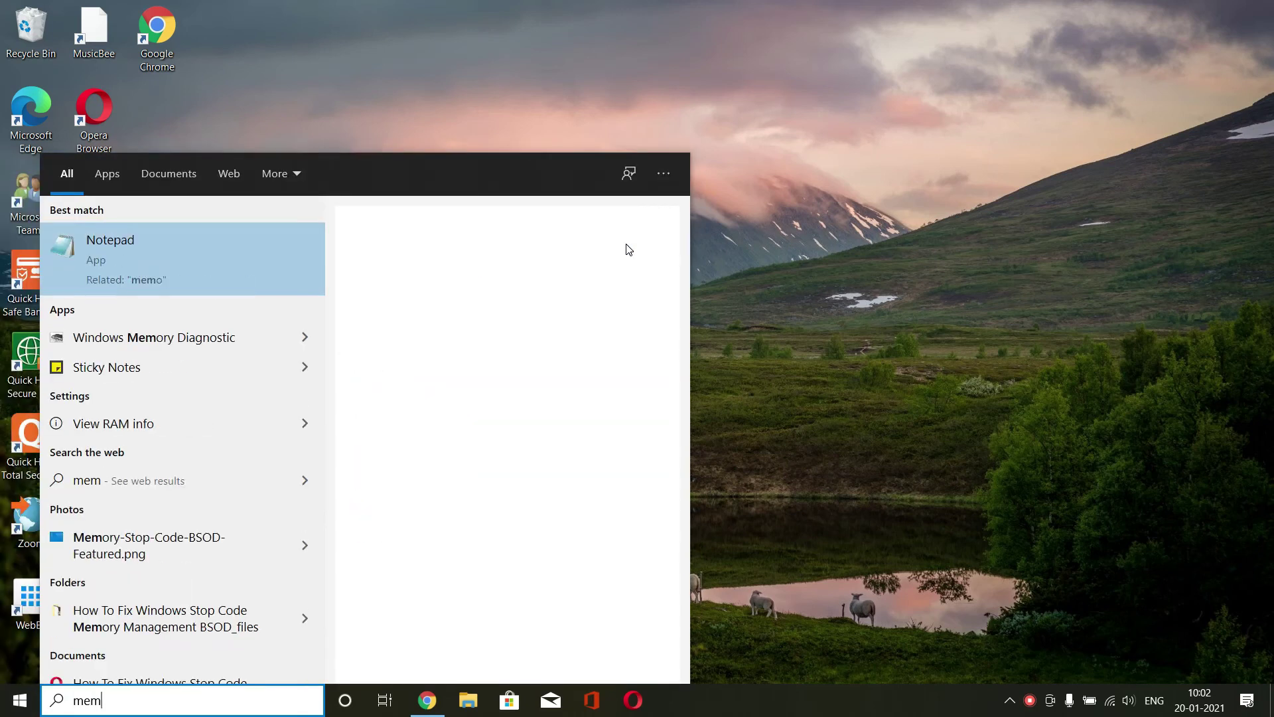
text(or)
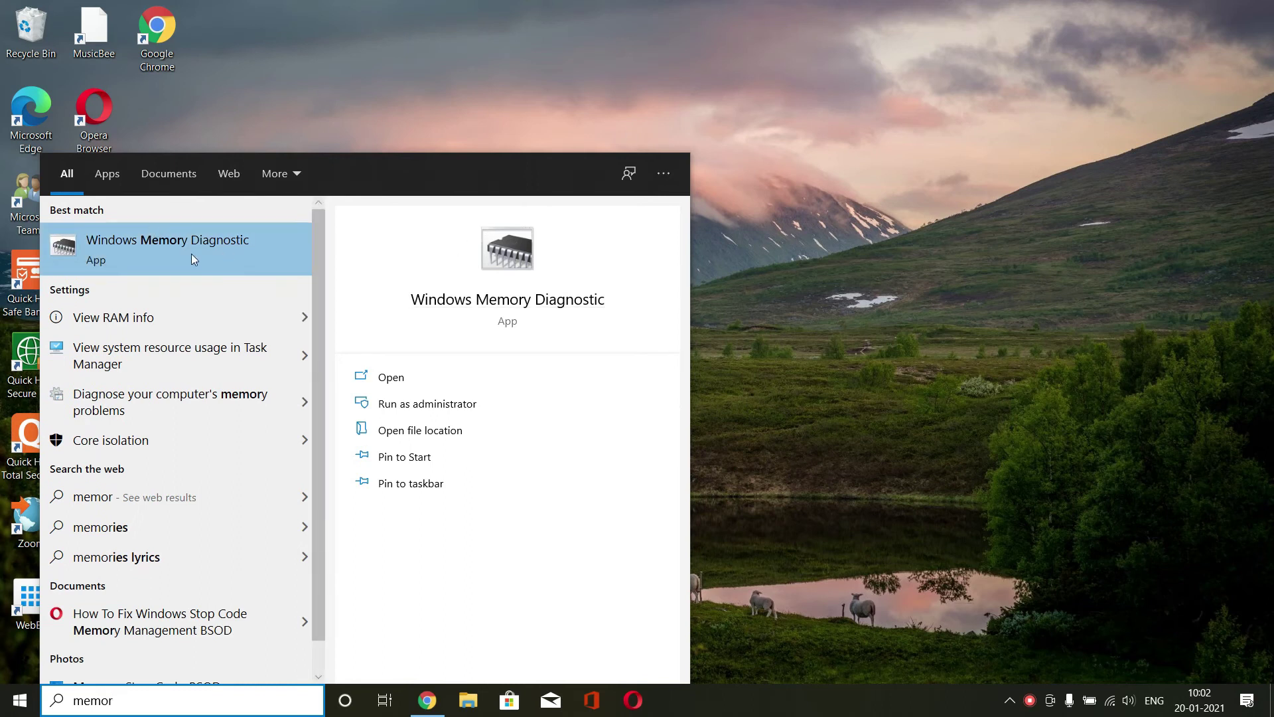
click(109, 266)
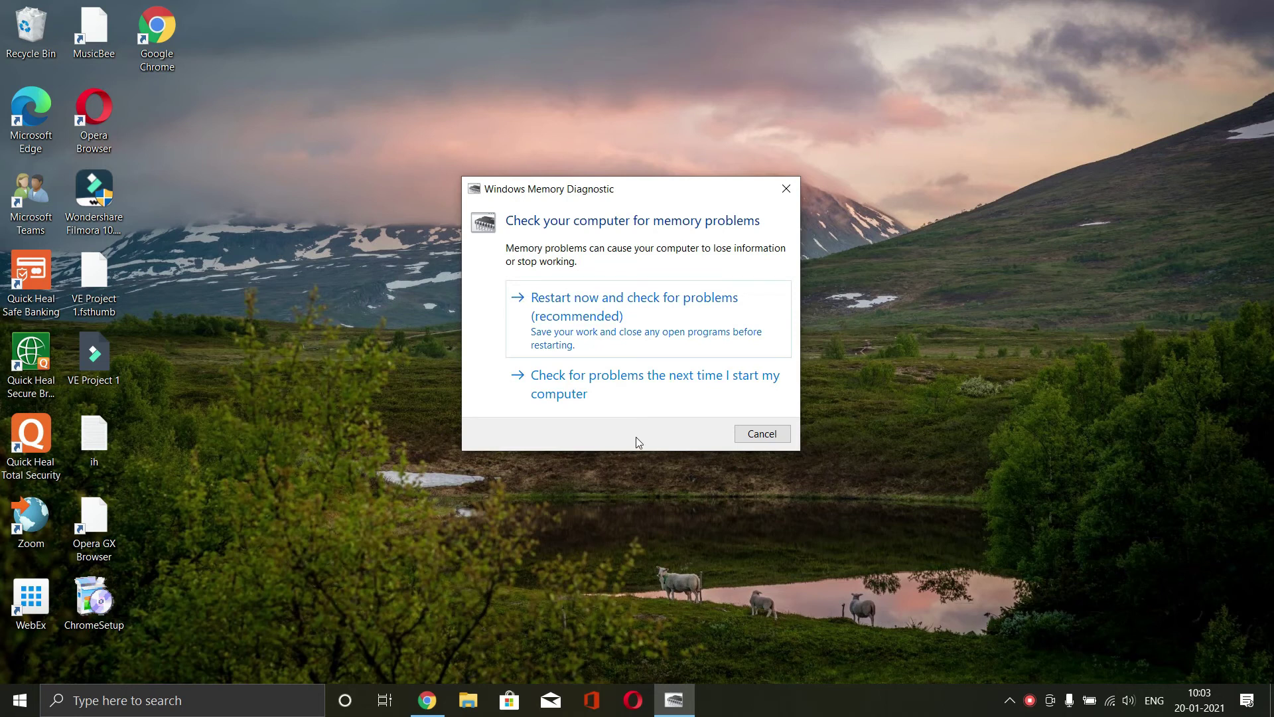
click(742, 443)
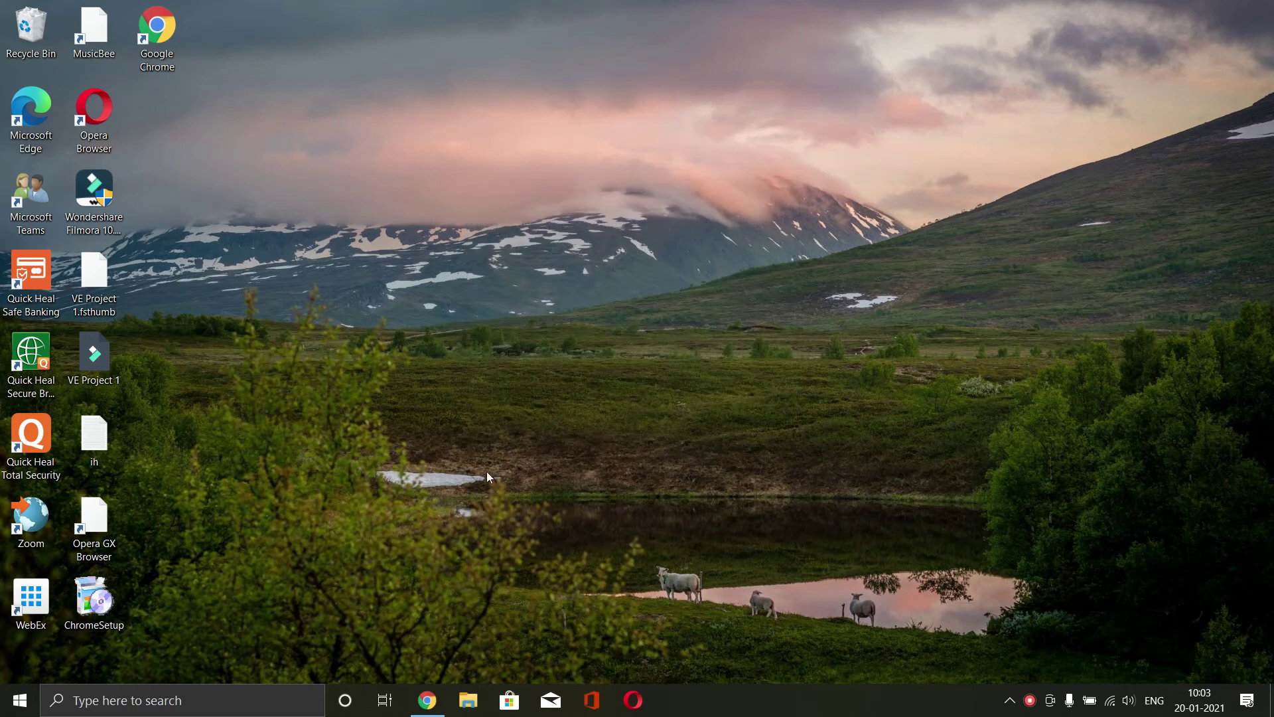
Launch Event Viewer from Start search and show the System log under Windows Logs.
key(super)
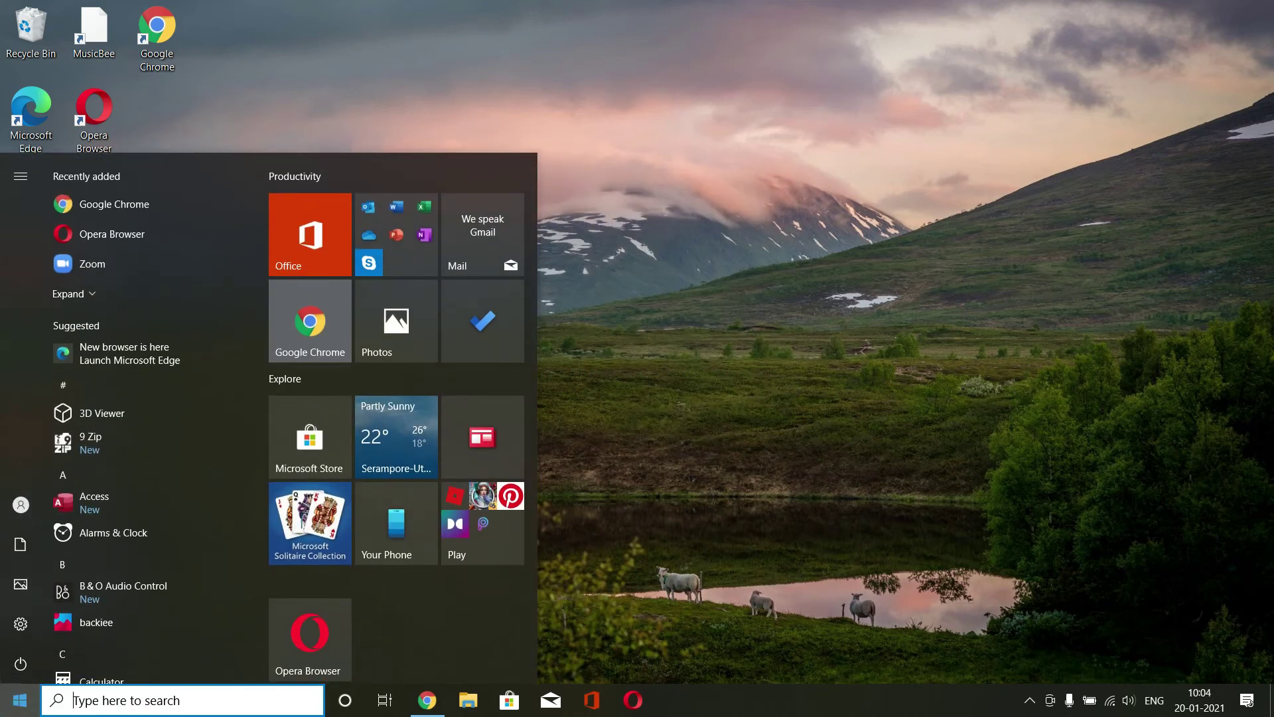
text(event)
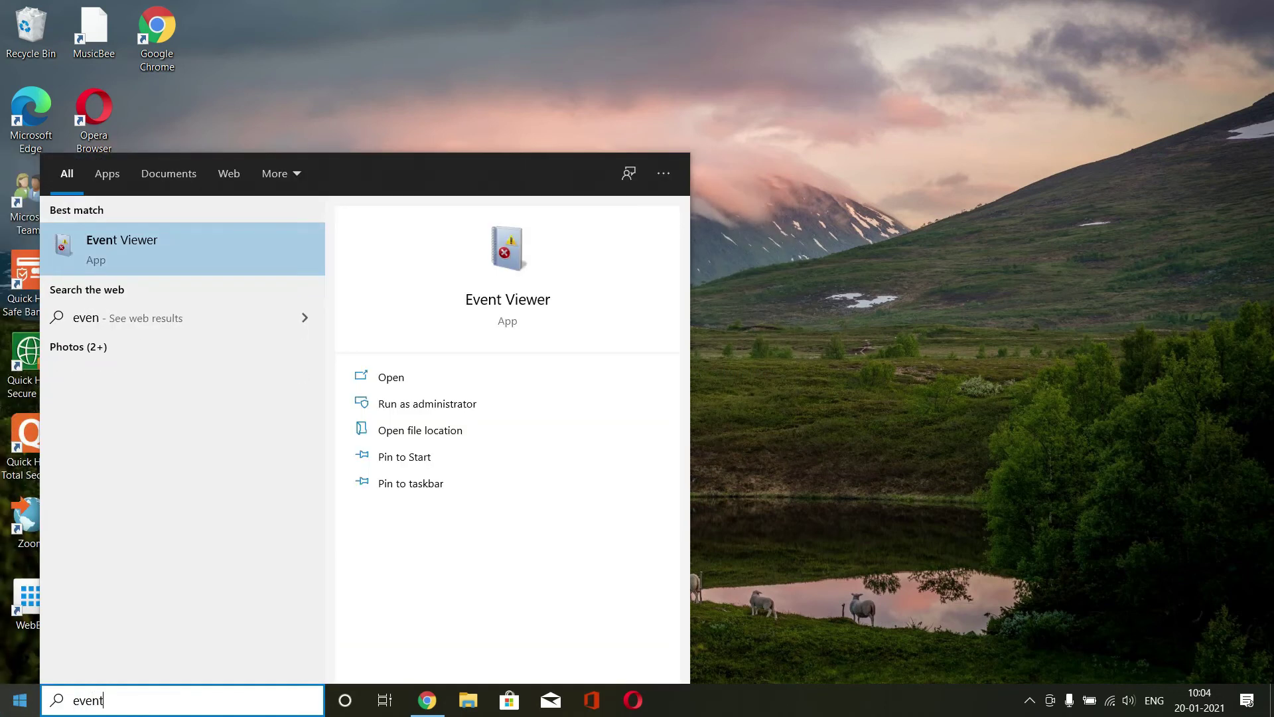
key(Return)
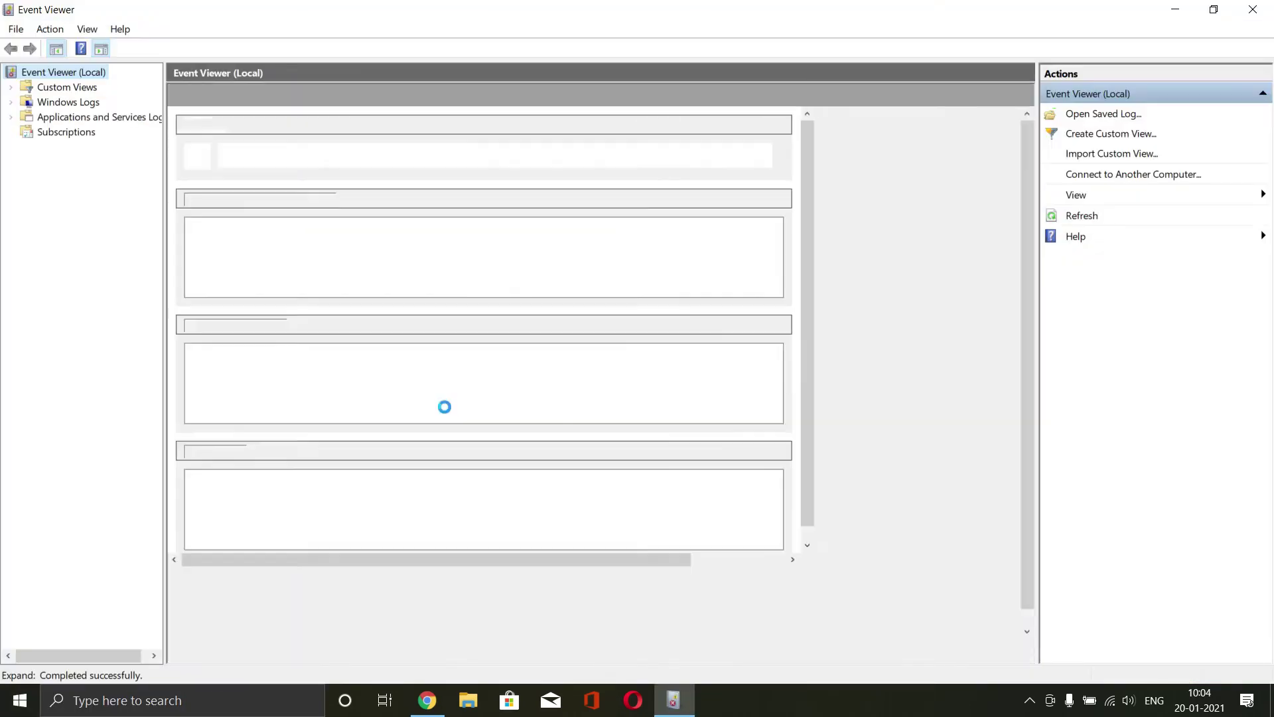
click(11, 103)
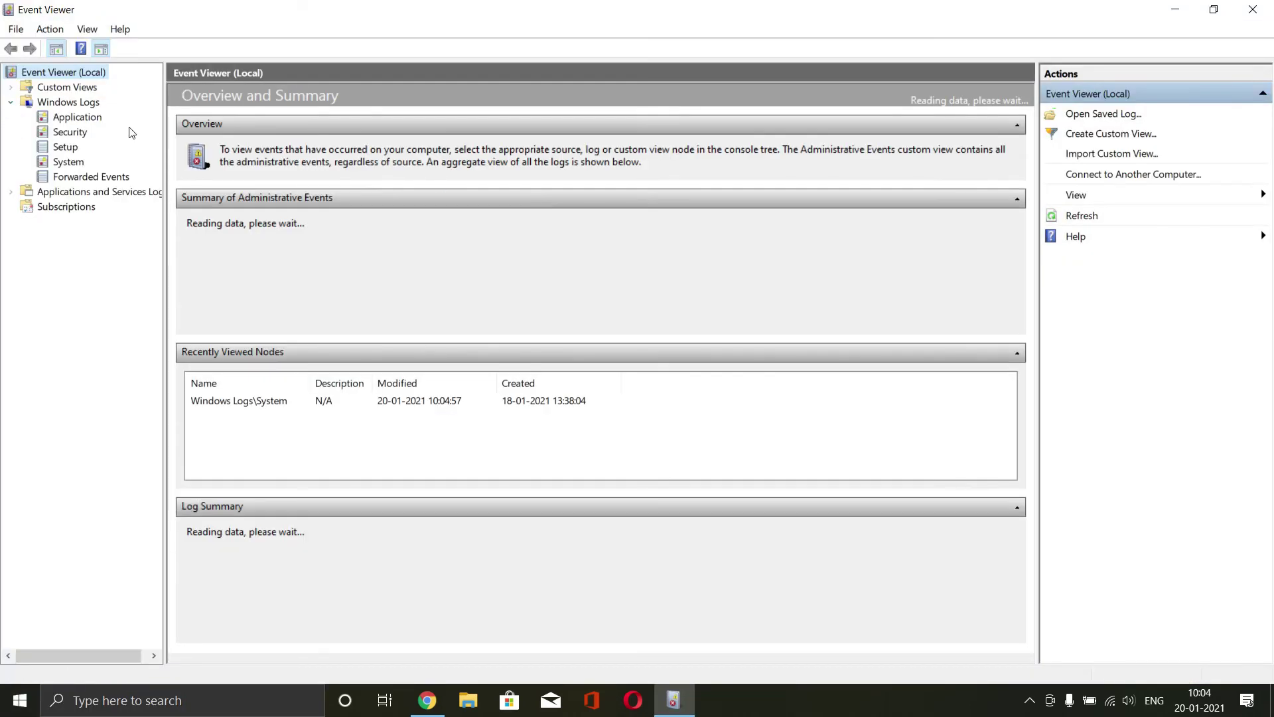
click(58, 161)
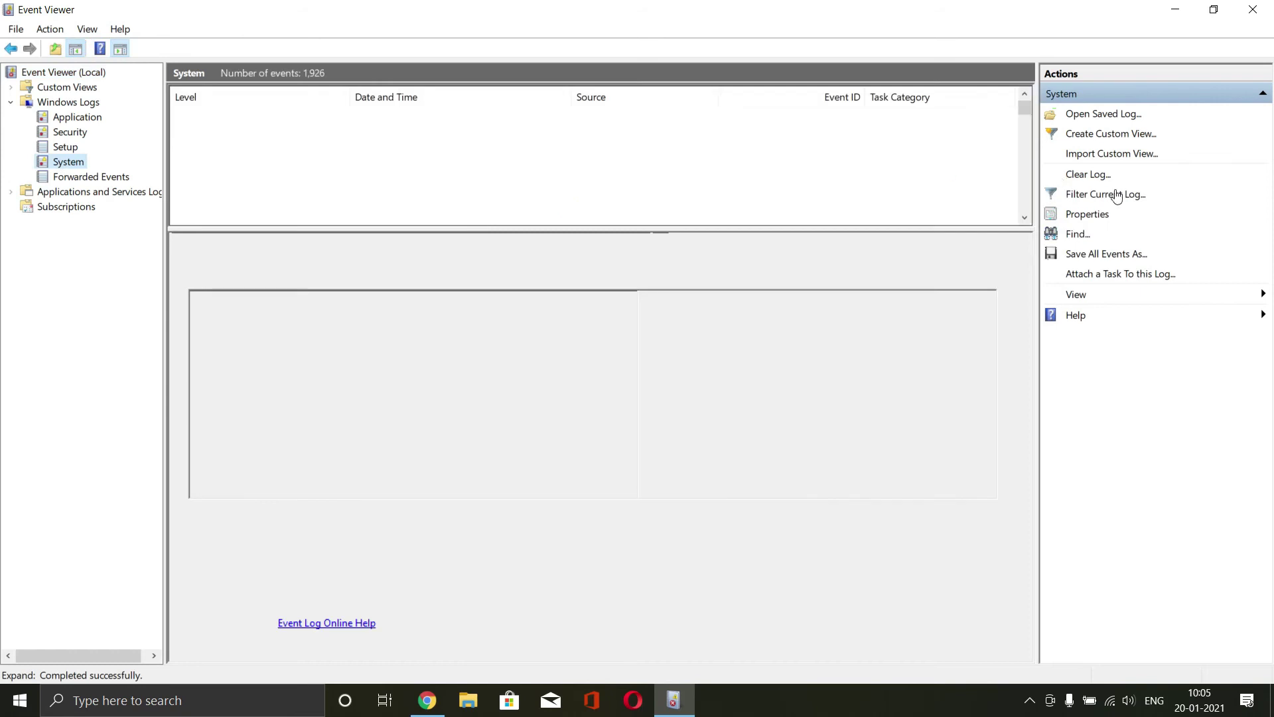
Search the System log for 'MemoryDiagnostic', dismiss the no-match message, and cancel the search.
click(1077, 234)
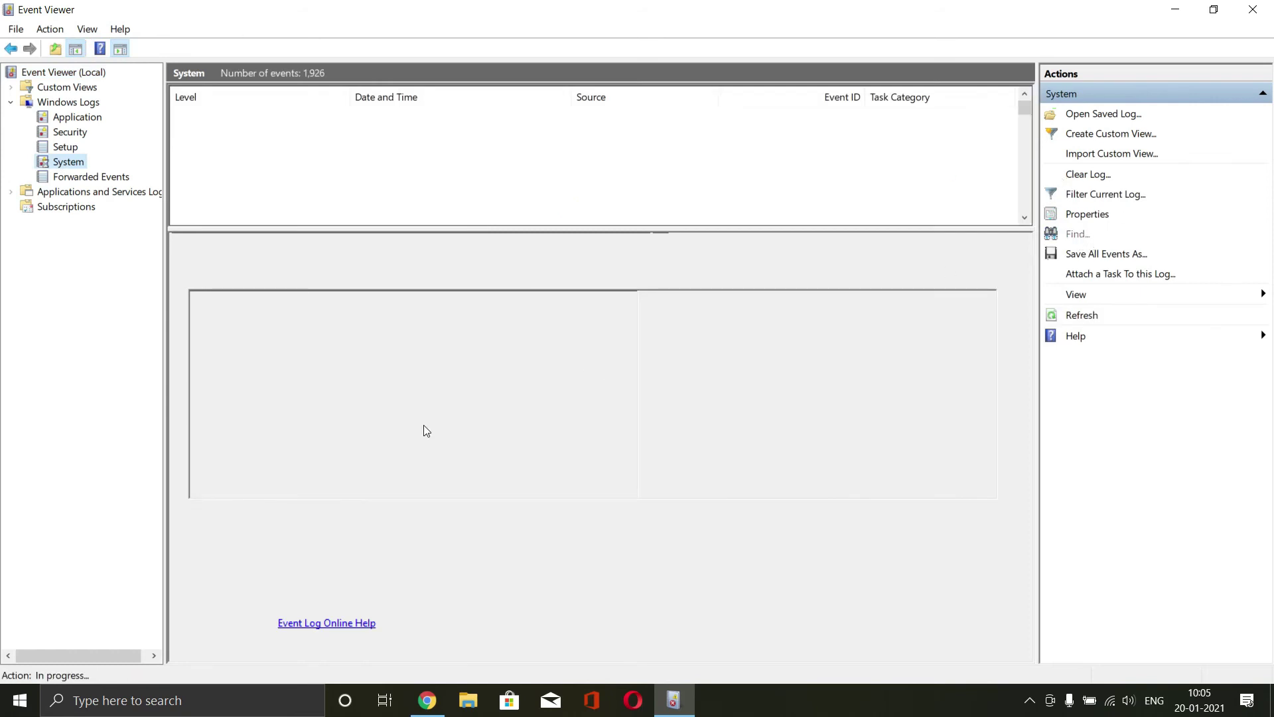
text(M)
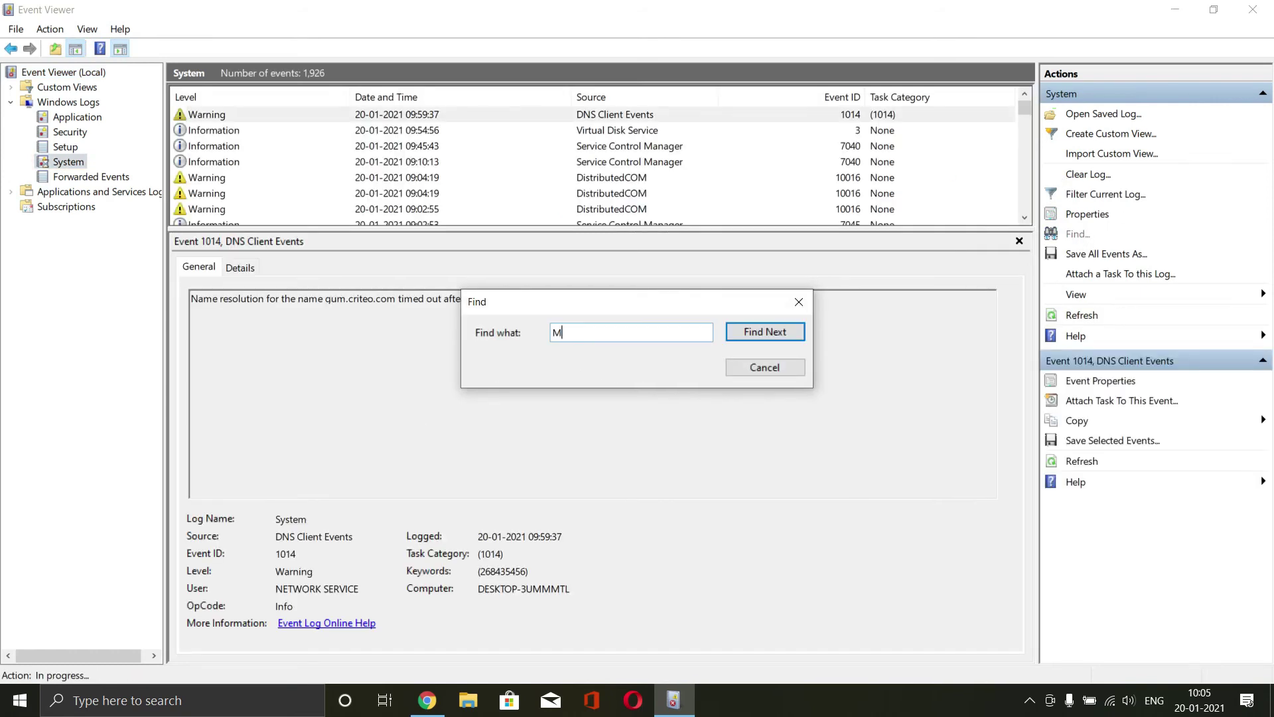
text(emory)
key(BackSpace)
text(Dia)
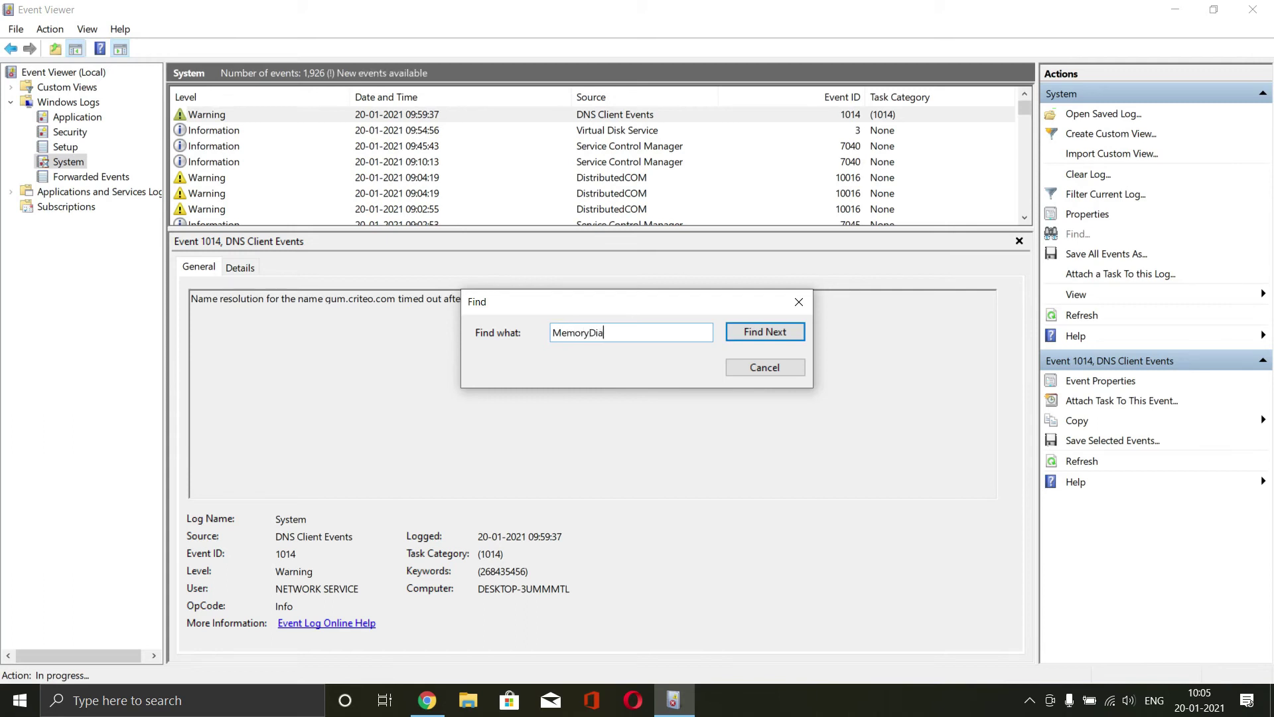
text(gonis)
key(BackSpace)
text(istic)
key(Return)
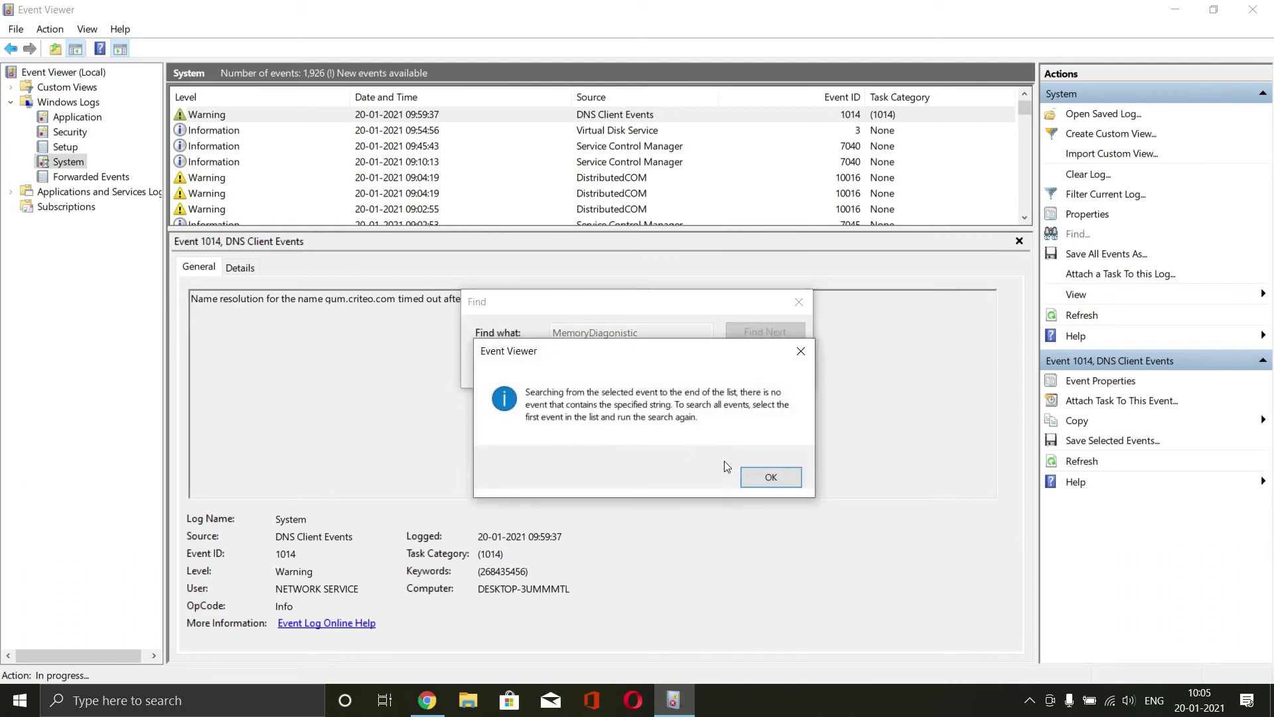
click(748, 476)
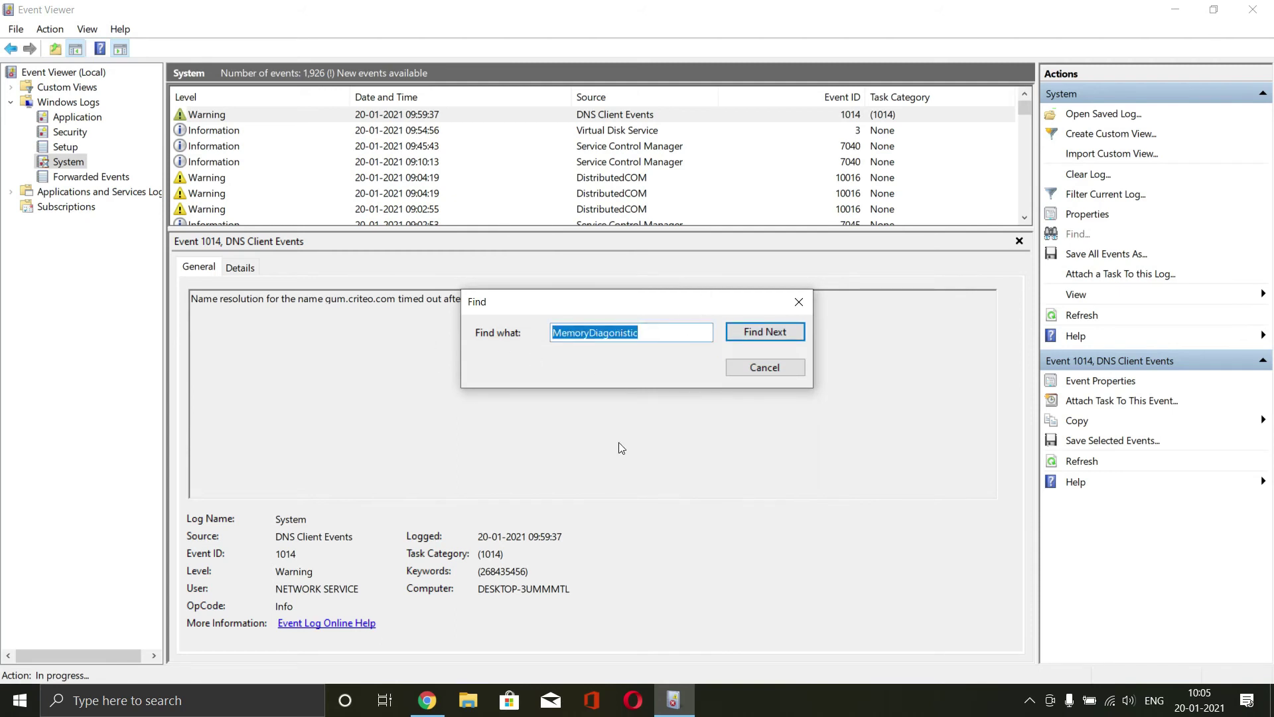
click(639, 334)
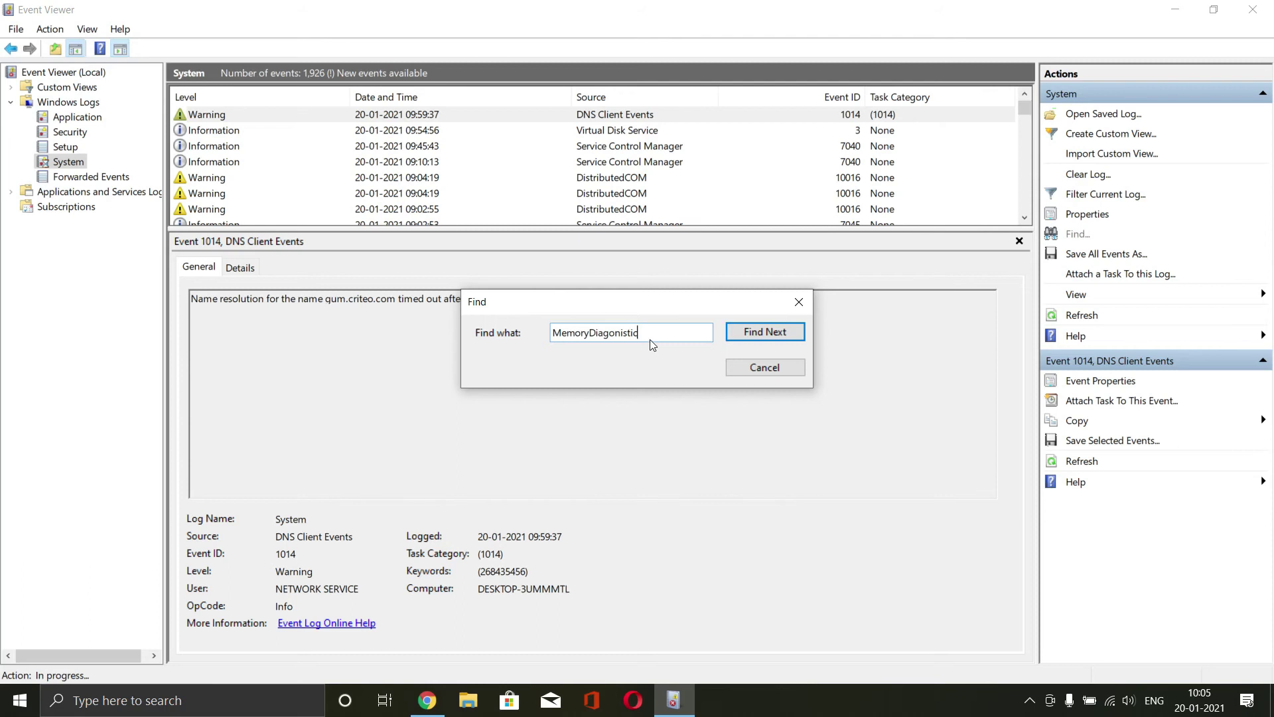
click(763, 367)
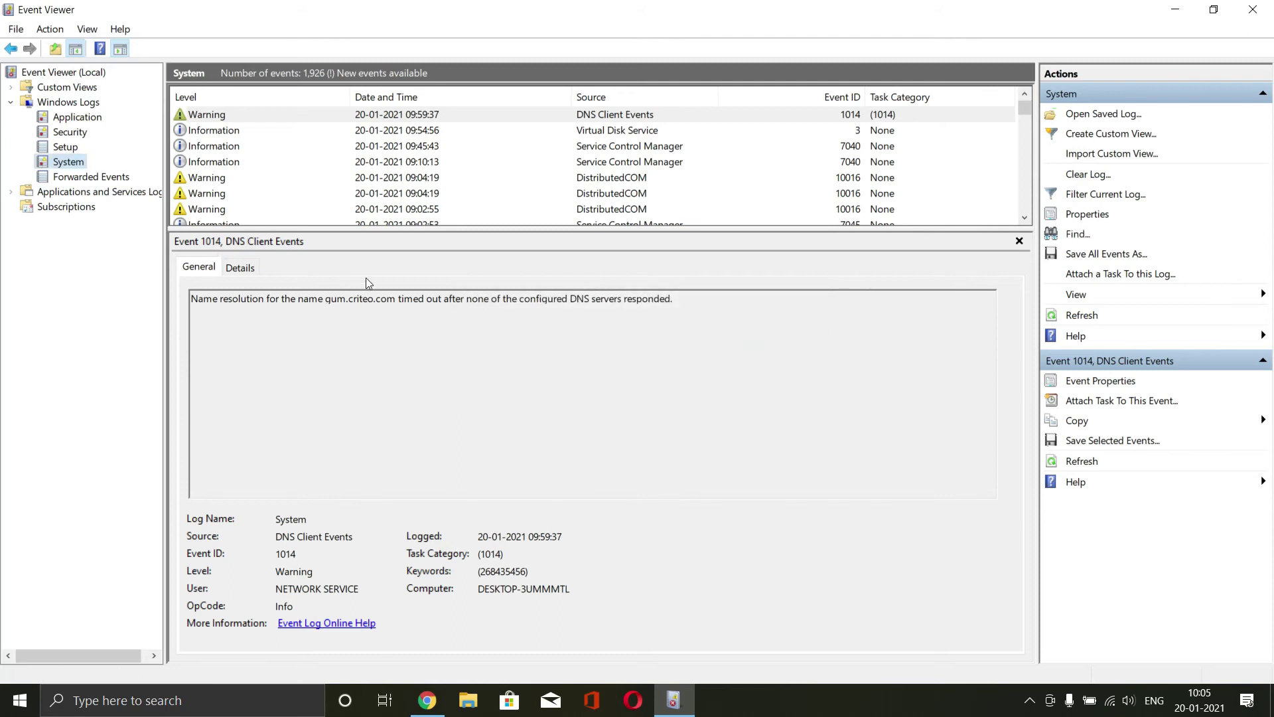
Select the DNS Client warning 1014 description, enlarge the event list, then close Event Viewer.
drag(218, 300, 647, 323)
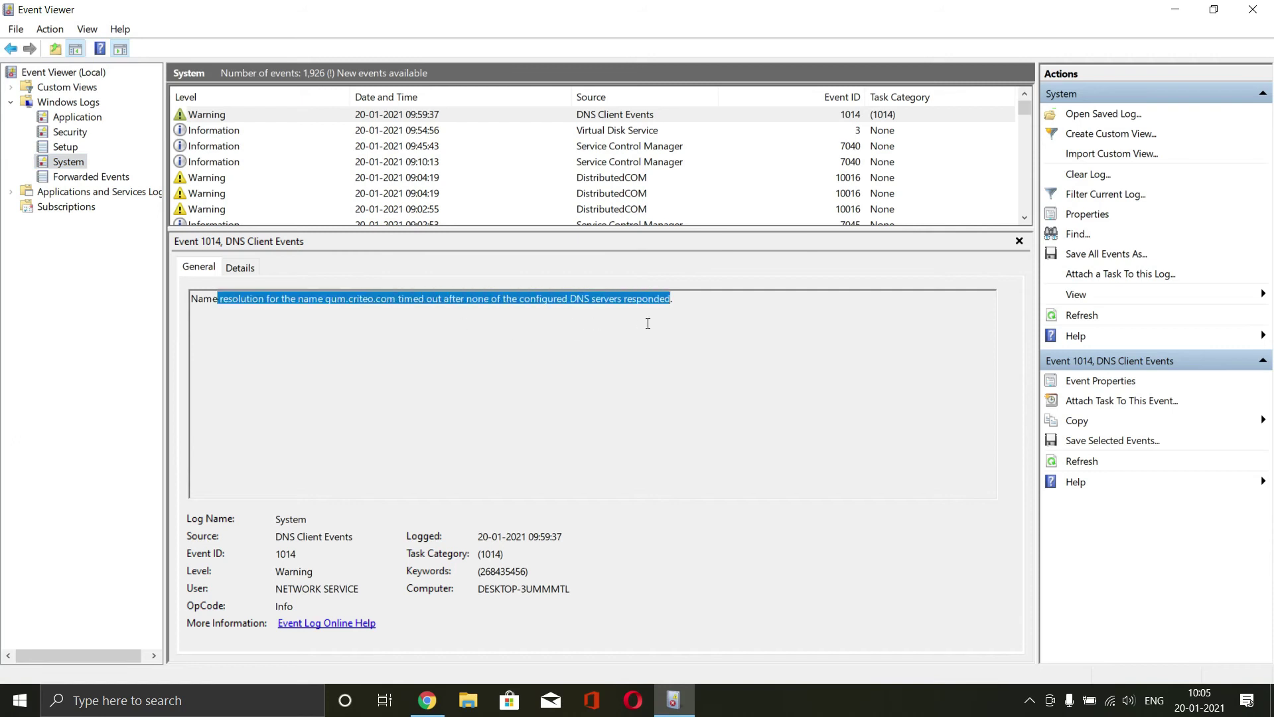
click(691, 328)
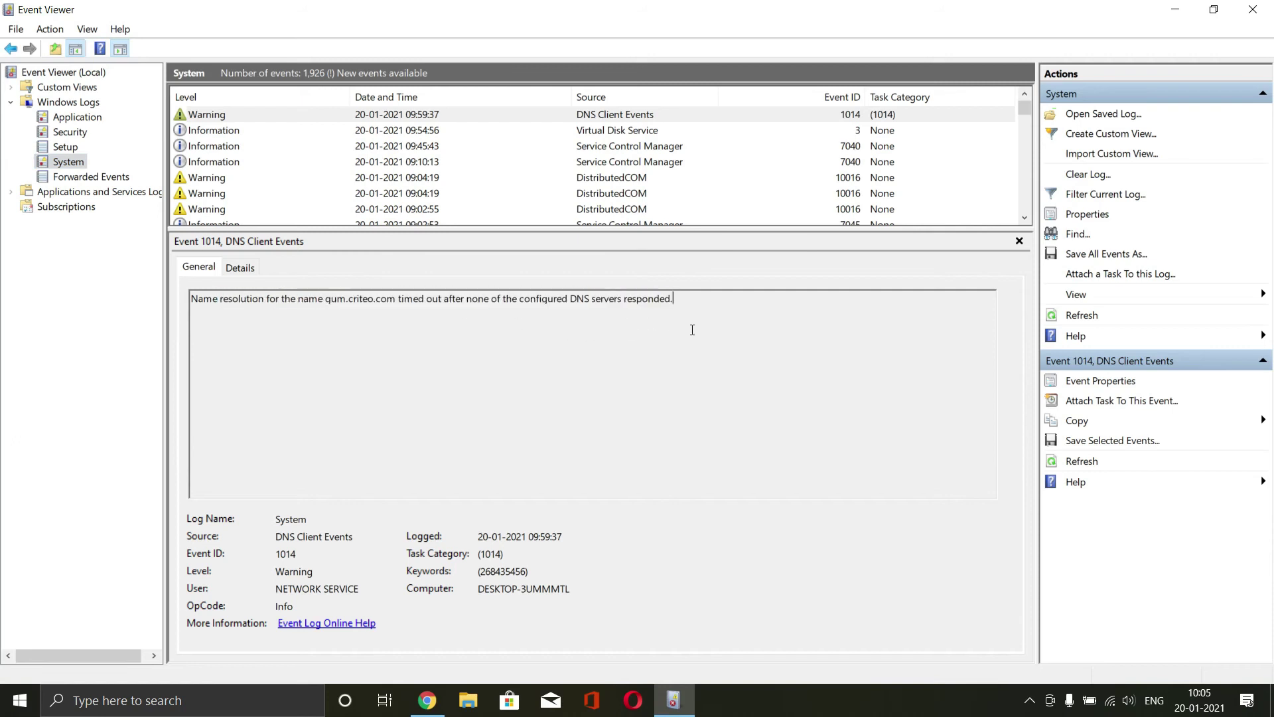
key(ctrl+a)
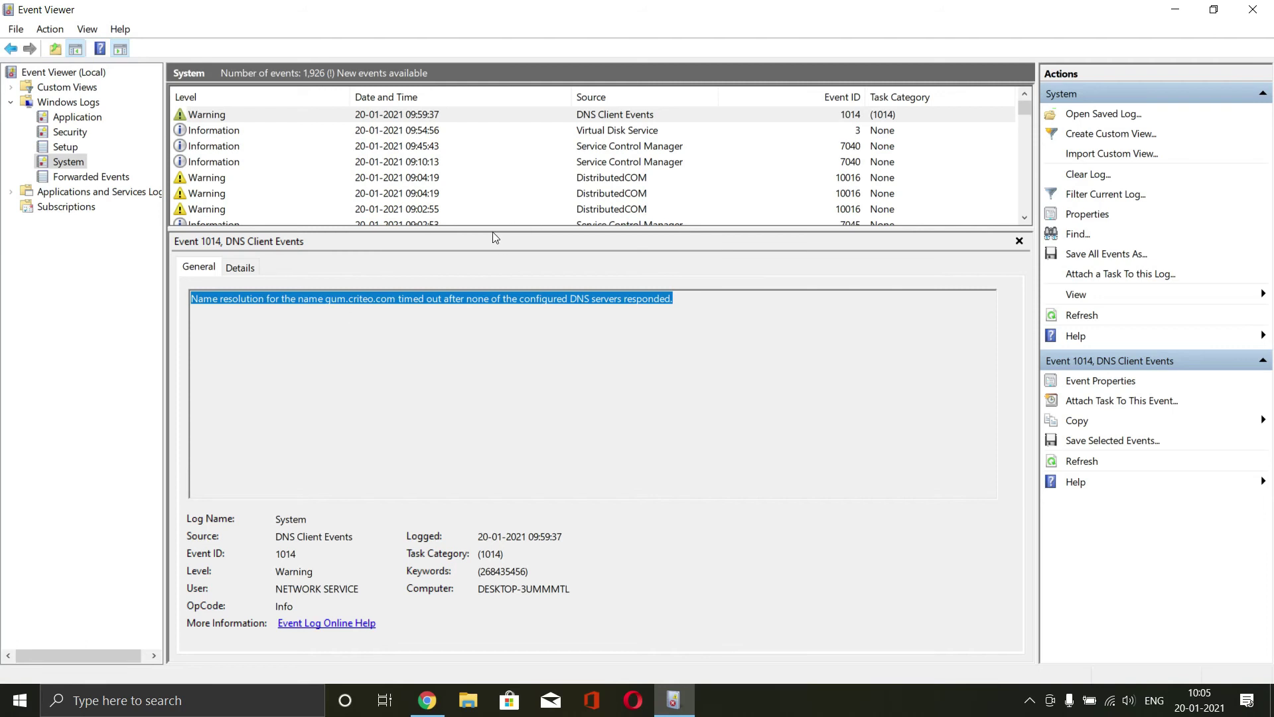
drag(494, 229, 517, 417)
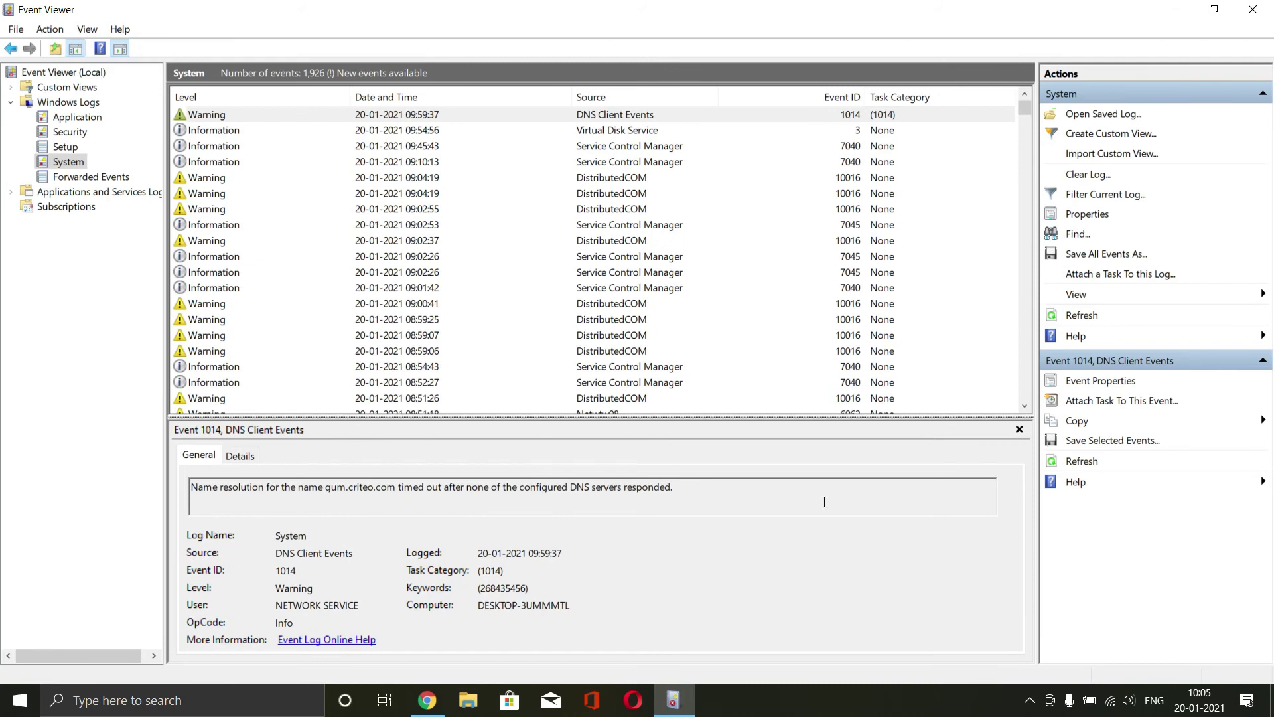
double_click(975, 7)
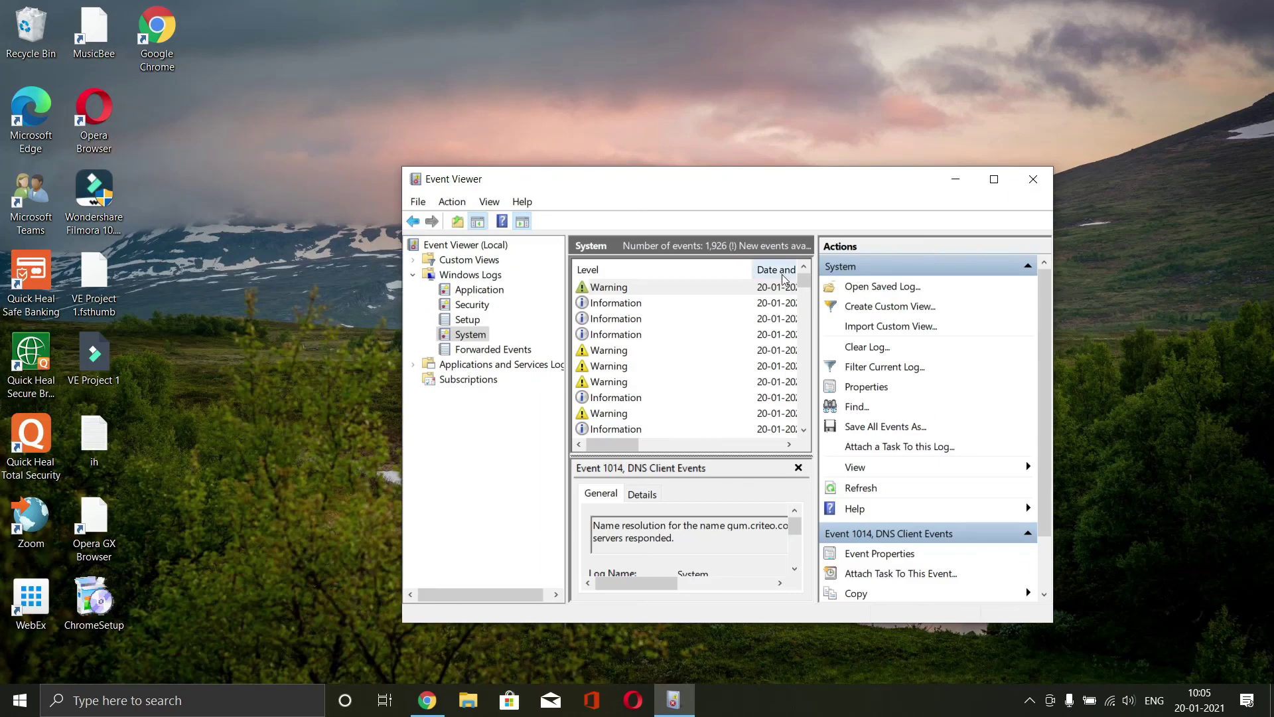
double_click(715, 188)
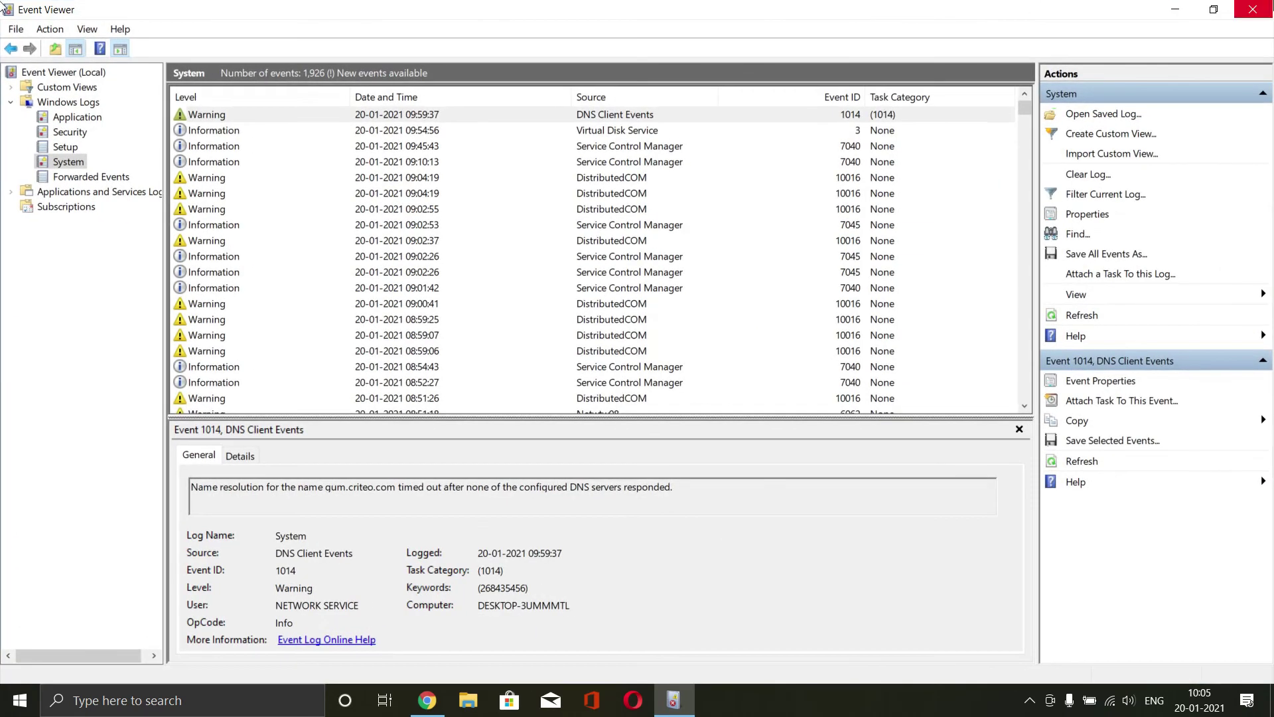
click(1257, 8)
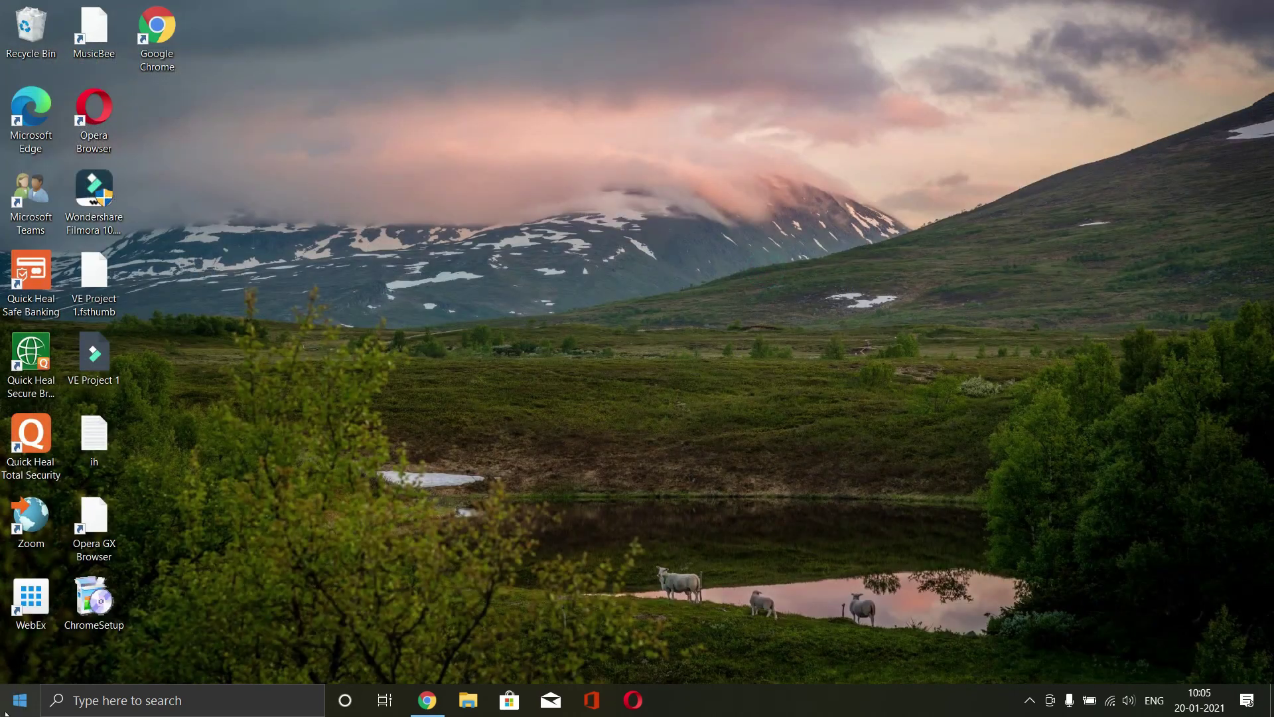
right_click(5, 714)
click(58, 364)
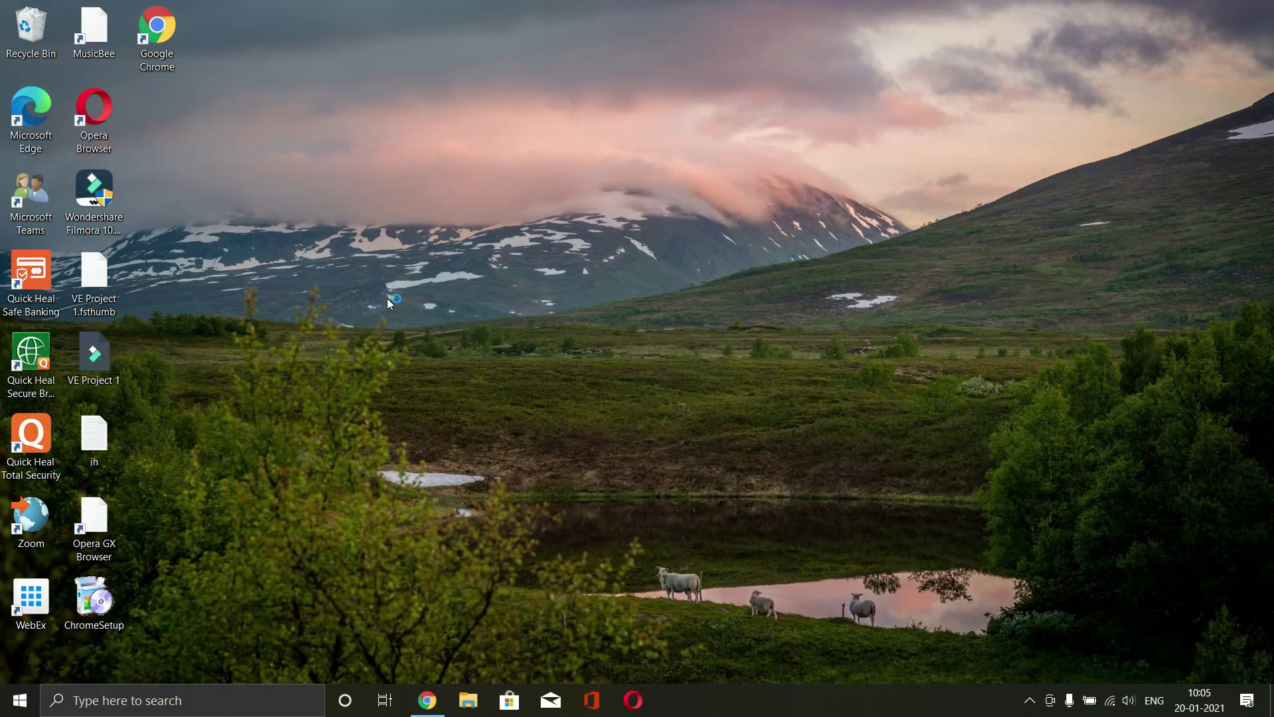
double_click(309, 50)
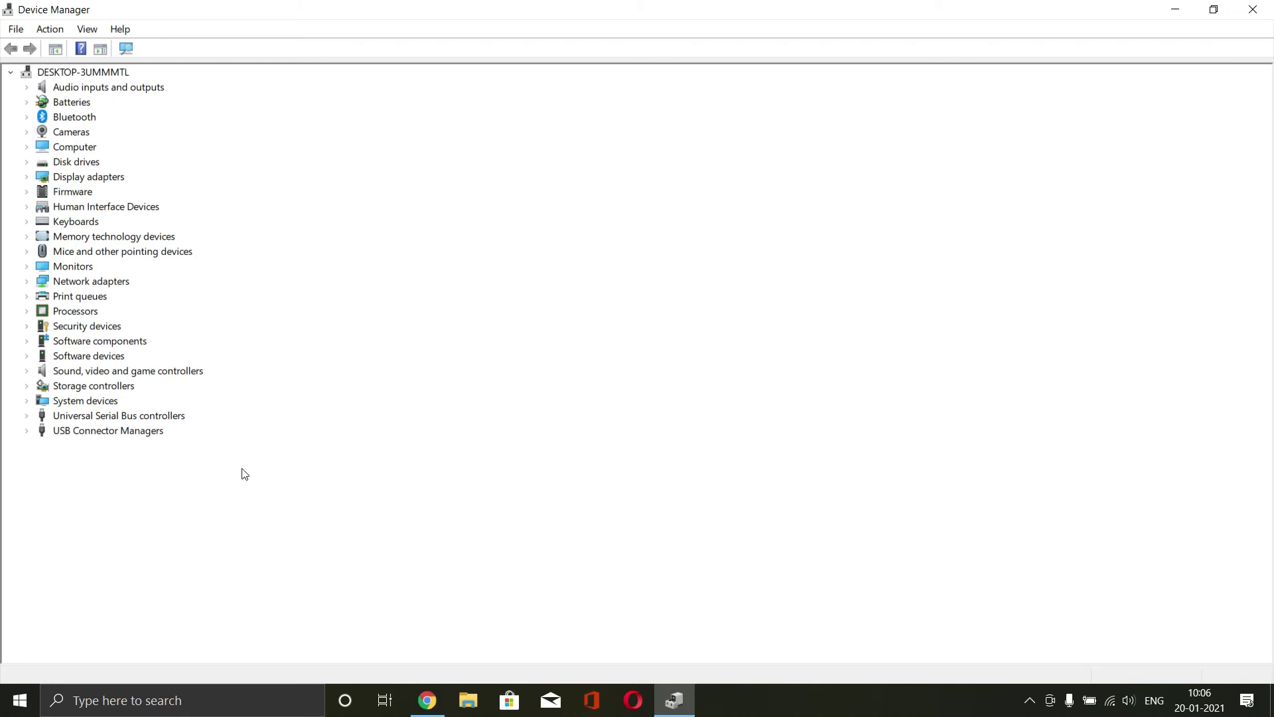
drag(690, 20, 584, 77)
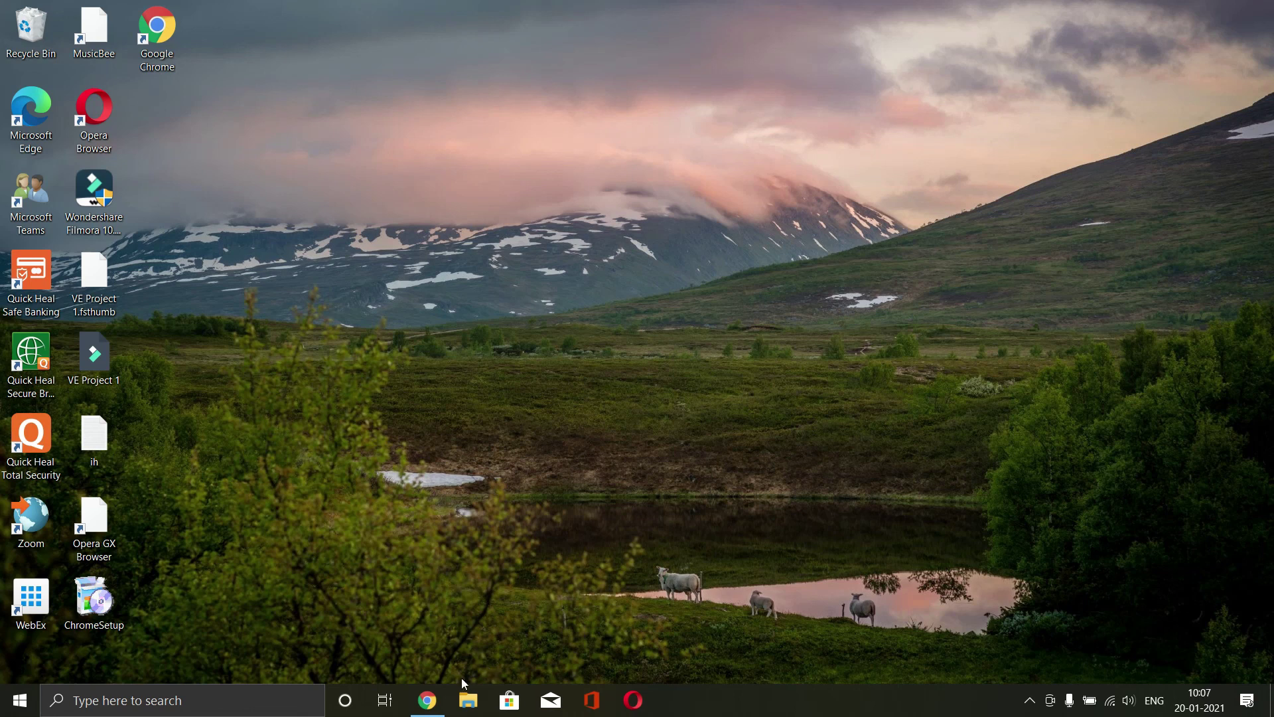
mouse_move(437, 706)
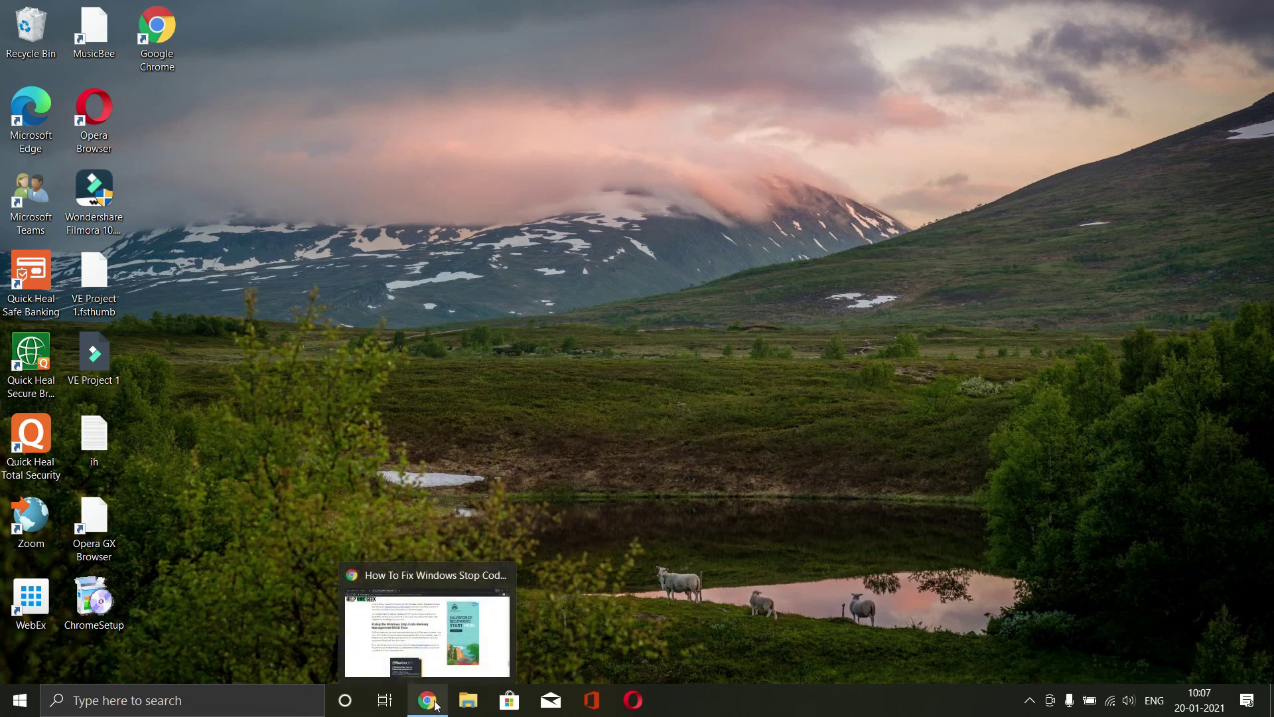